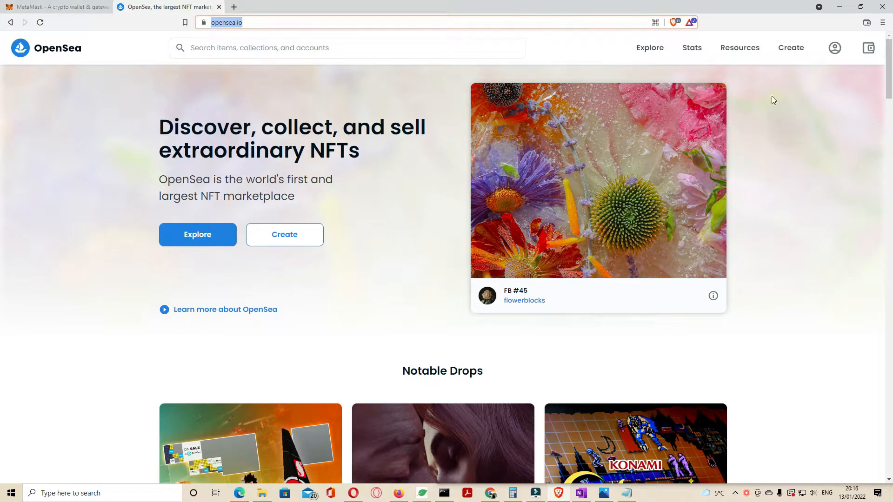
Install the MetaMask extension for Brave via its download page and the Chrome Web Store.
left_click(67, 9)
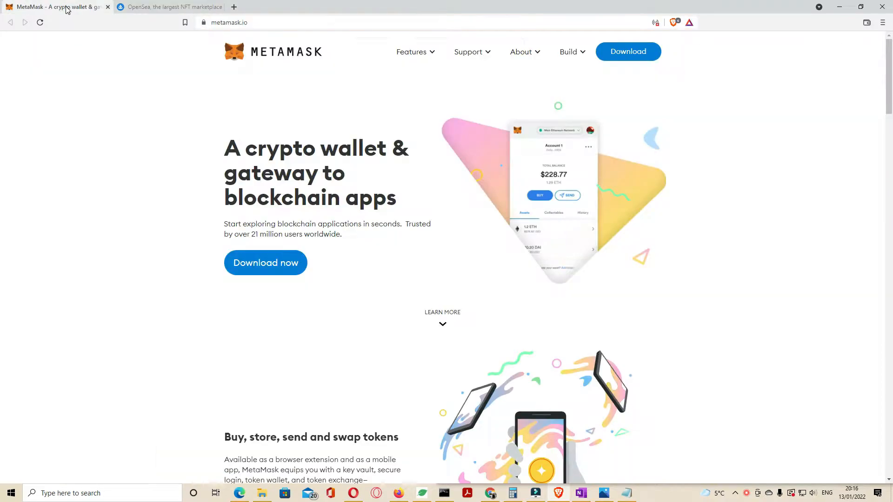
left_click(625, 54)
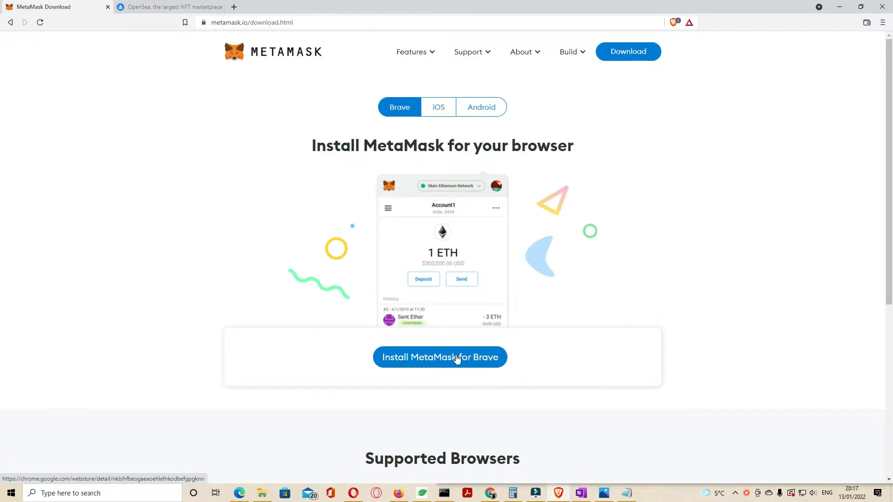
left_click(456, 358)
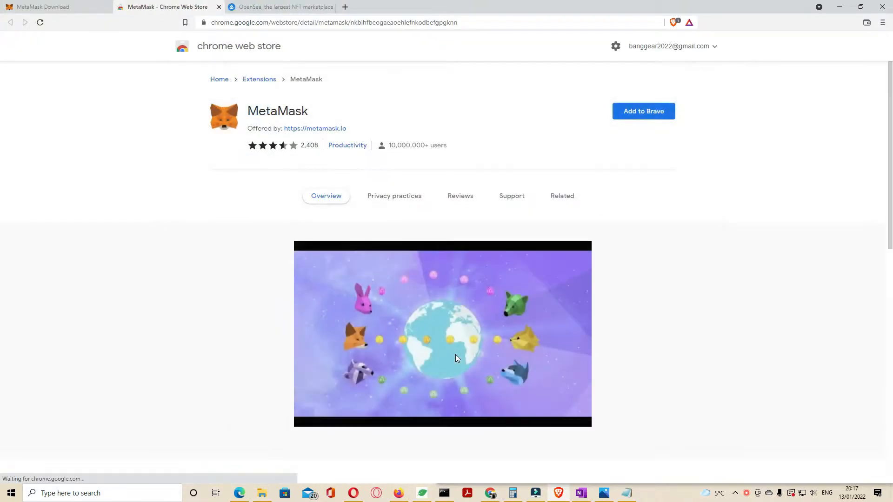
left_click(644, 115)
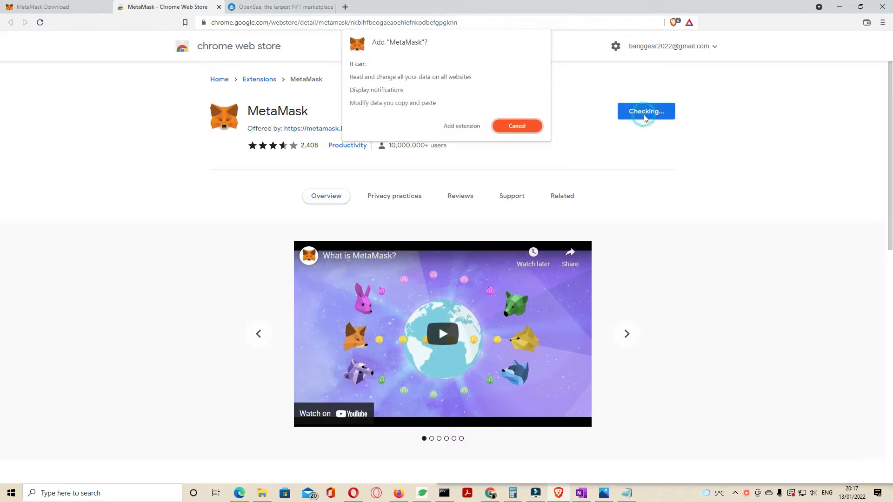
left_click(452, 127)
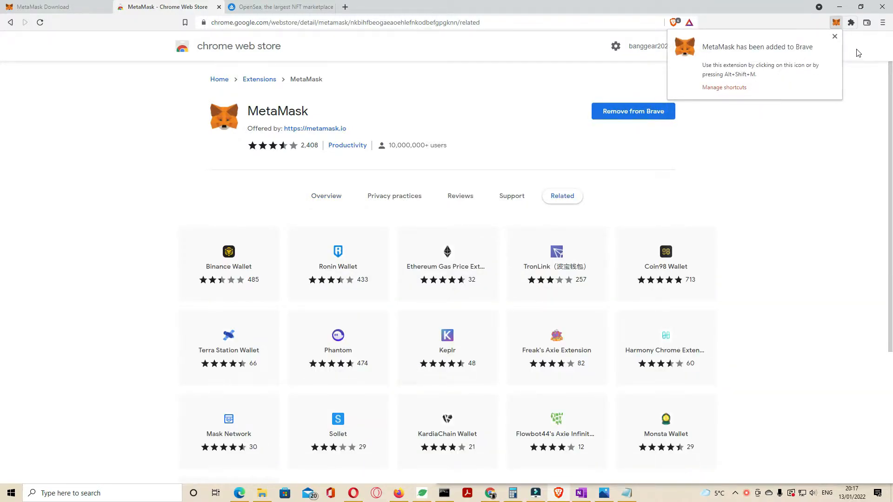
Open the MetaMask extension, start the setup and choose to create a new wallet.
left_click(836, 23)
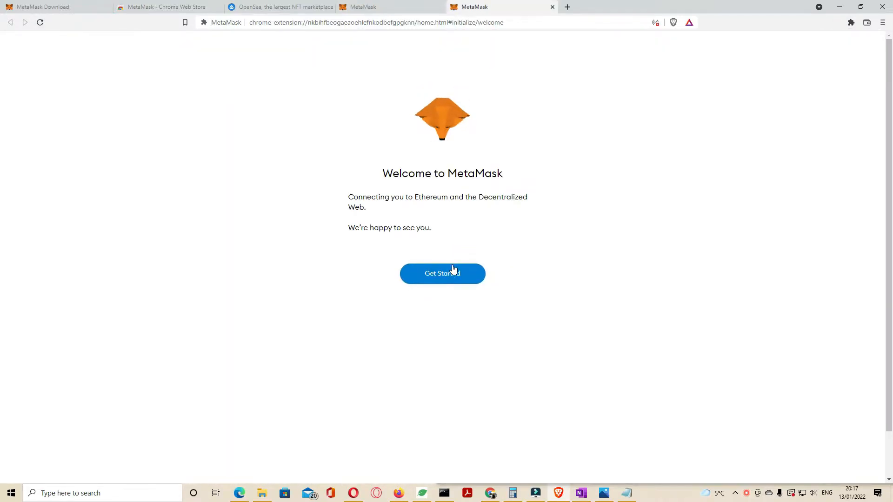
left_click_drag(408, 173, 471, 176)
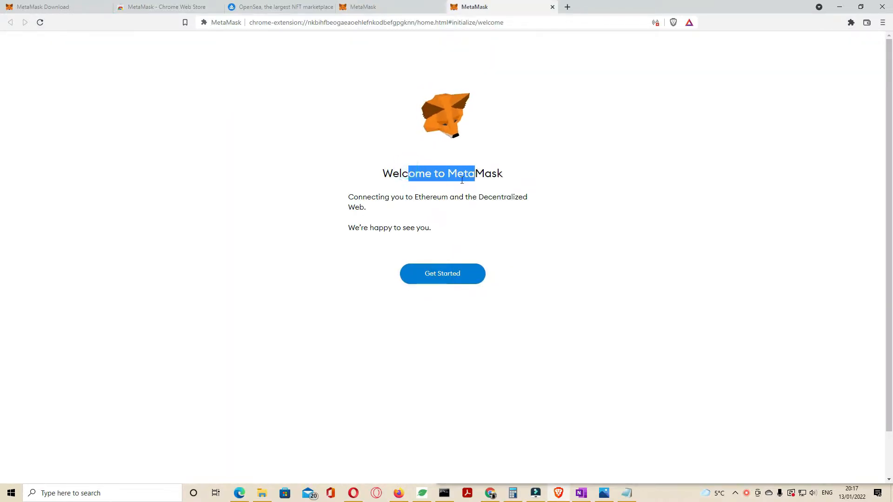
left_click(444, 280)
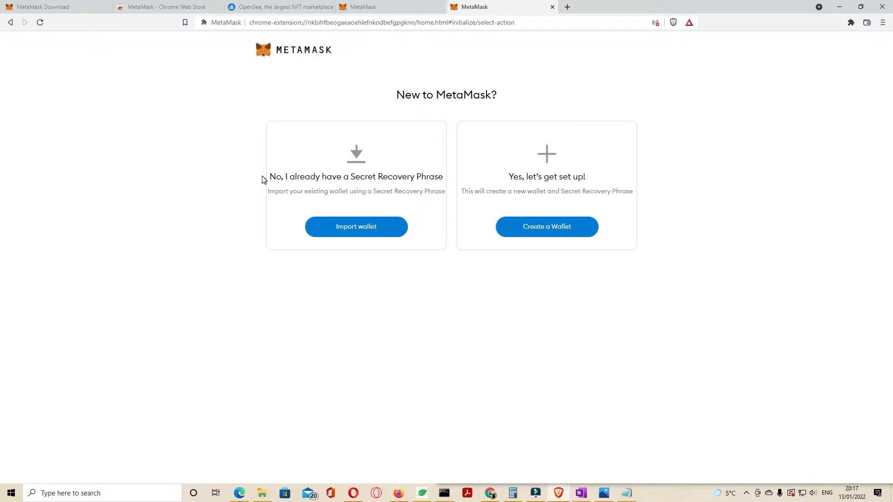
left_click_drag(271, 178, 439, 186)
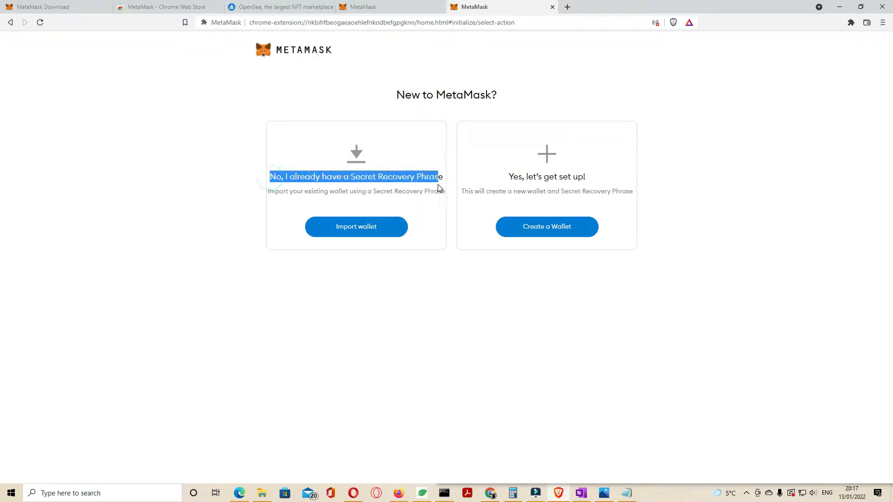
left_click(549, 235)
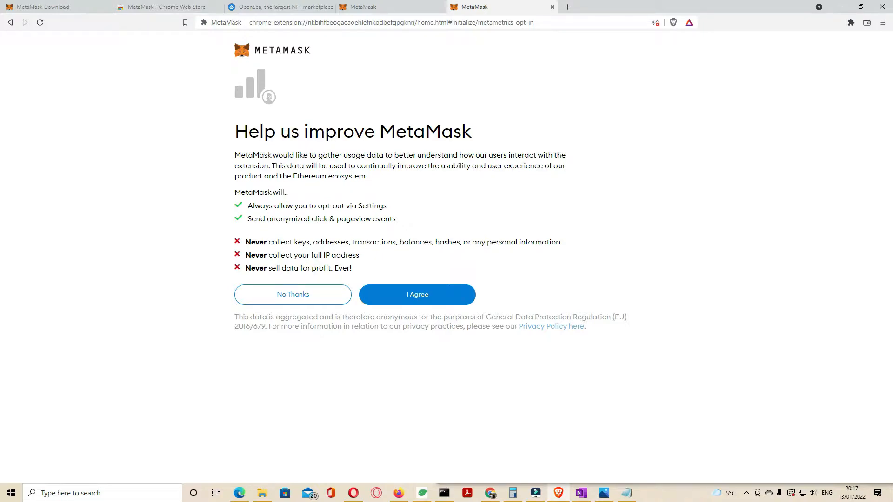
Agree to share usage data, then create a wallet password in both password fields and accept the Terms of Use.
left_click(400, 293)
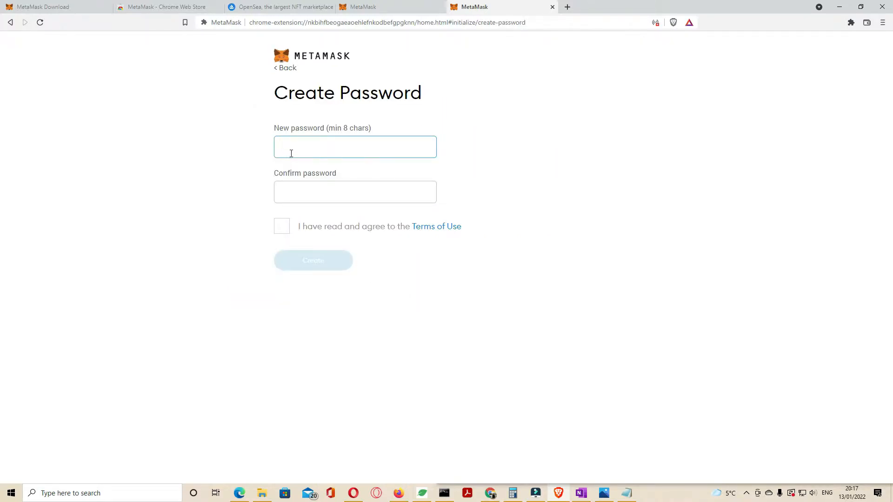
type("••")
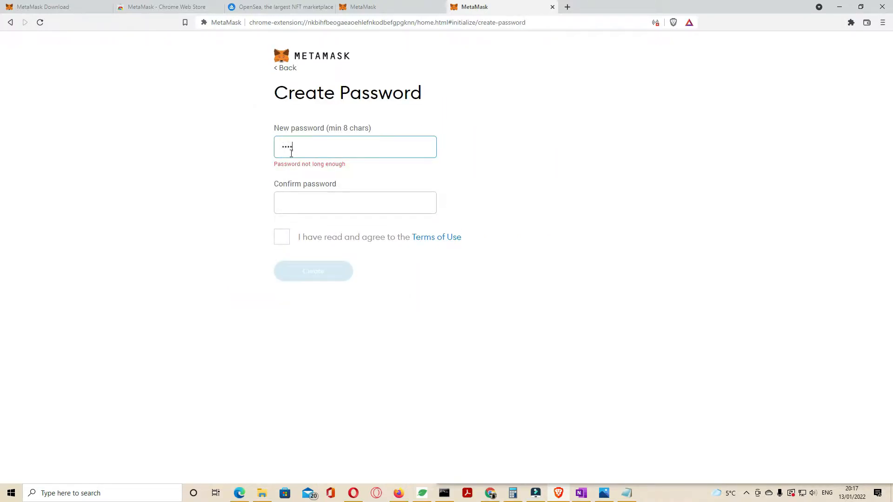
type("••••••")
left_click(309, 184)
type("••••••••")
left_click(282, 227)
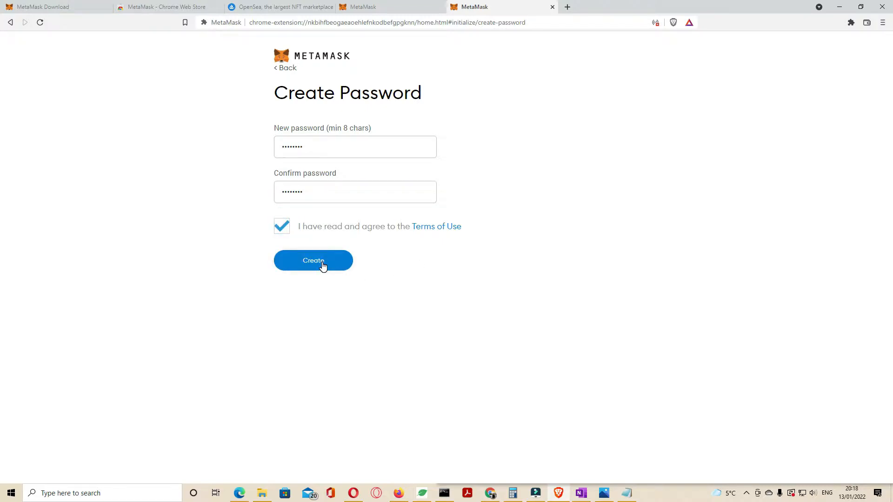
left_click(323, 265)
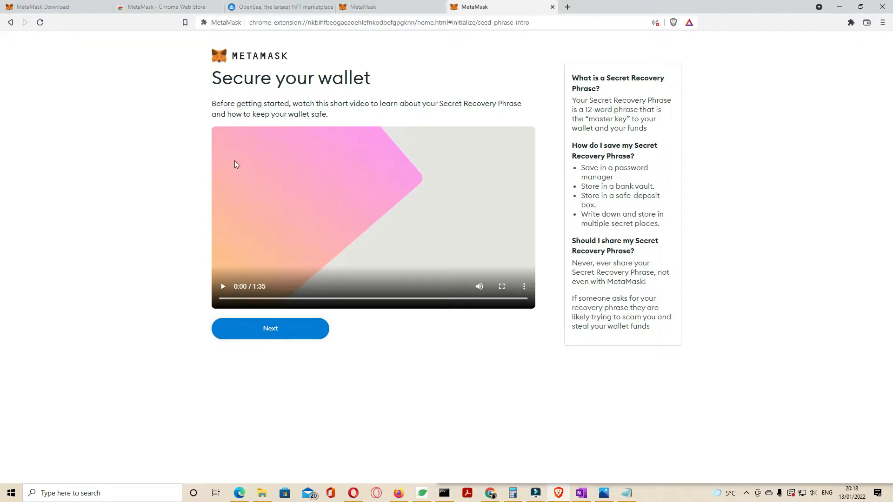
Move past the intro video, reveal the Secret Recovery Phrase and copy its words.
left_click(275, 330)
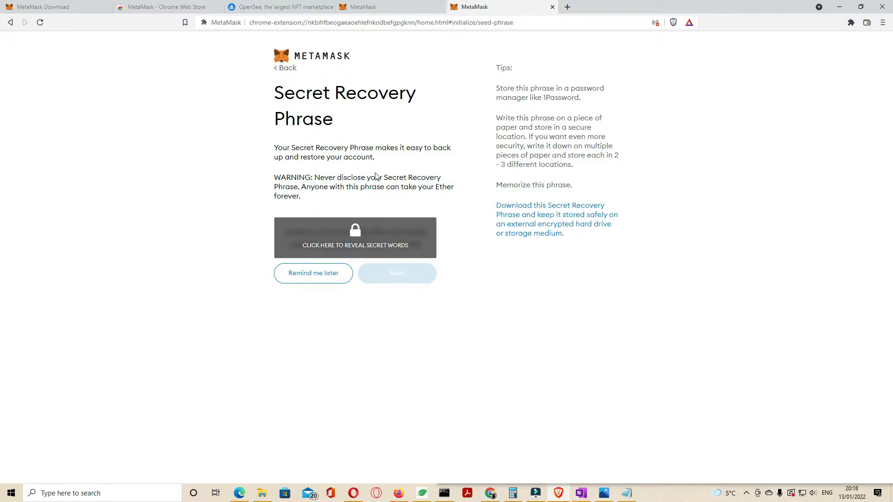
left_click(355, 244)
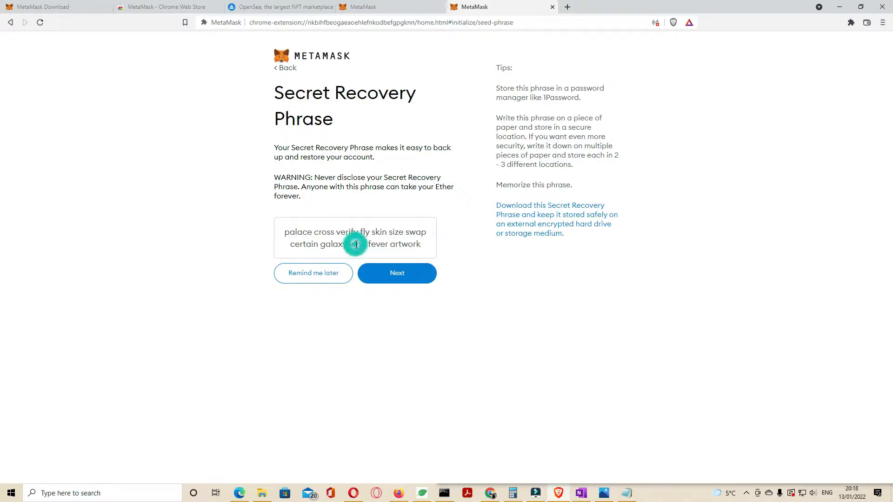
left_click(419, 245)
left_click_drag(419, 247, 285, 232)
key("ctrl+c")
right_click(296, 237)
left_click(297, 240)
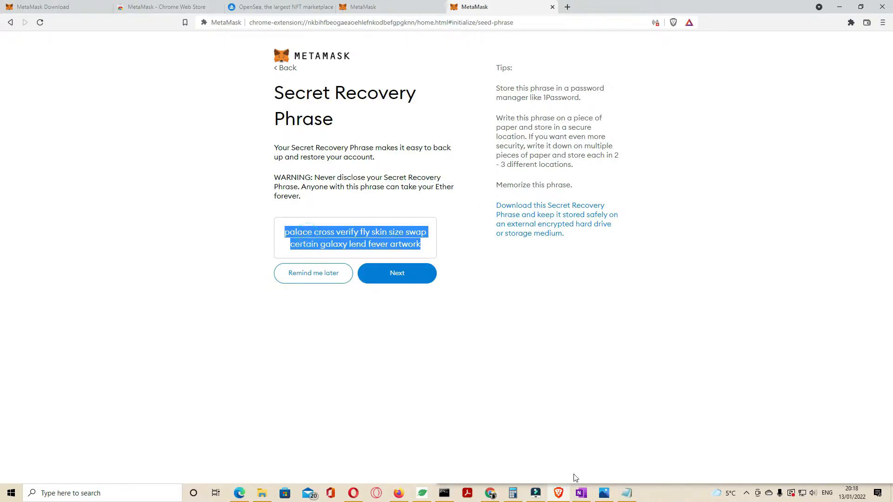
Open Notepad and paste the Secret Recovery Phrase into it.
left_click(628, 493)
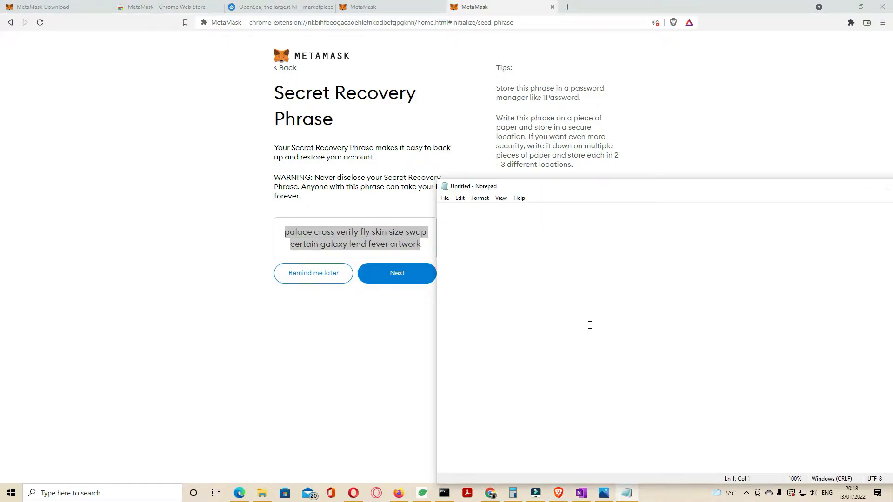
key("ctrl+v")
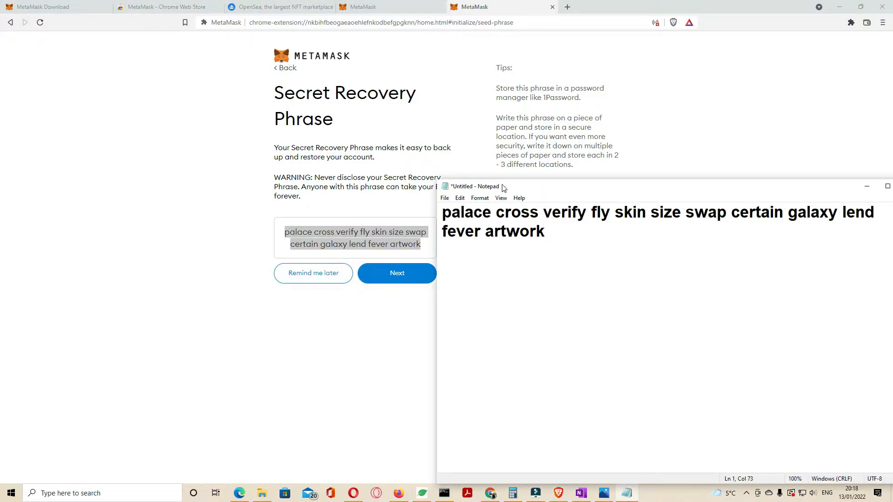
Continue to the phrase confirmation page and arrange the browser and Notepad windows side by side.
left_click(352, 338)
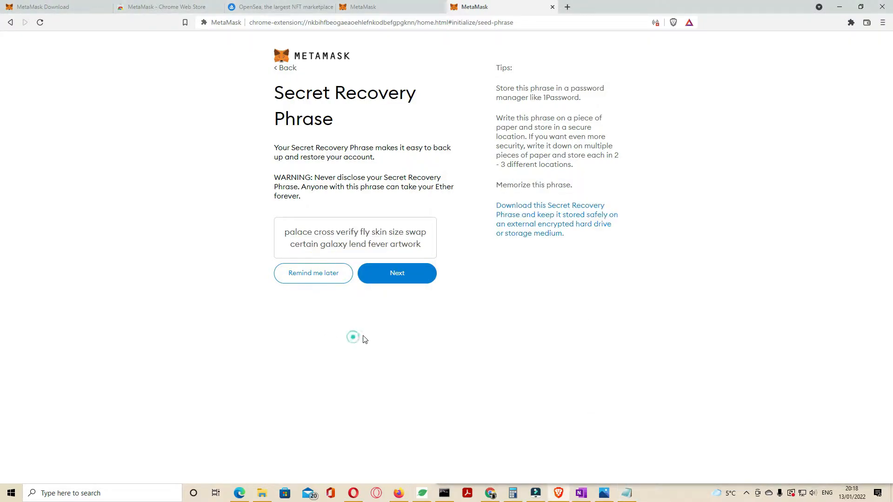
left_click(403, 277)
left_click(627, 493)
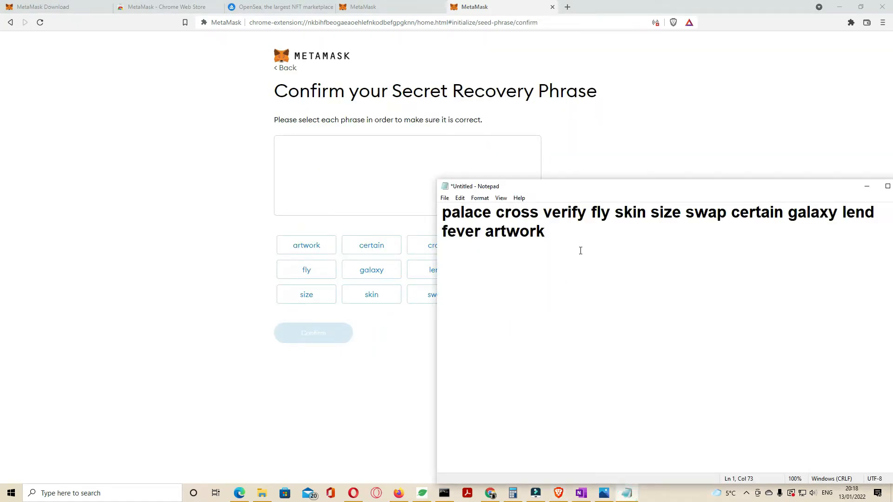
left_click(860, 7)
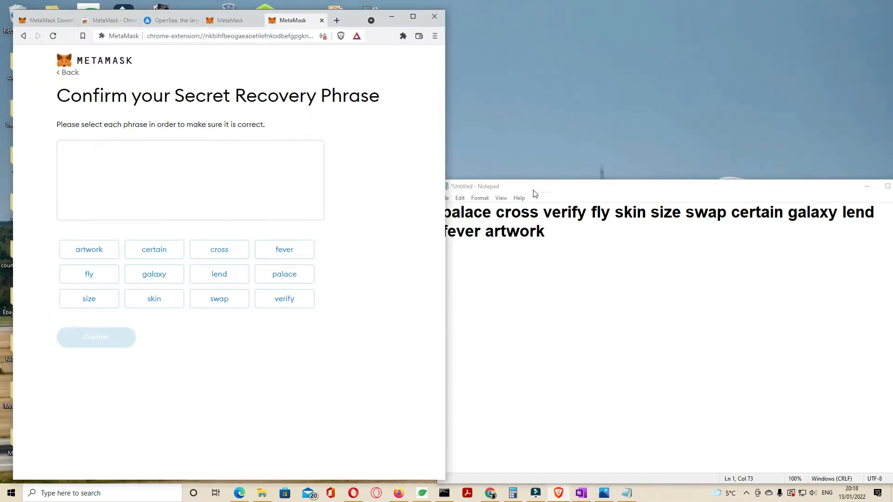
left_click_drag(535, 192, 586, 127)
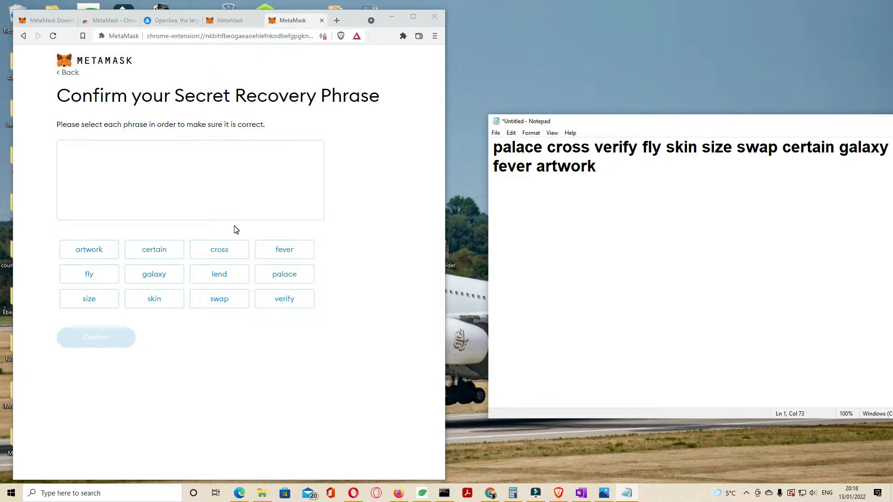
Select the recovery phrase words in their original order and confirm the phrase.
left_click(269, 278)
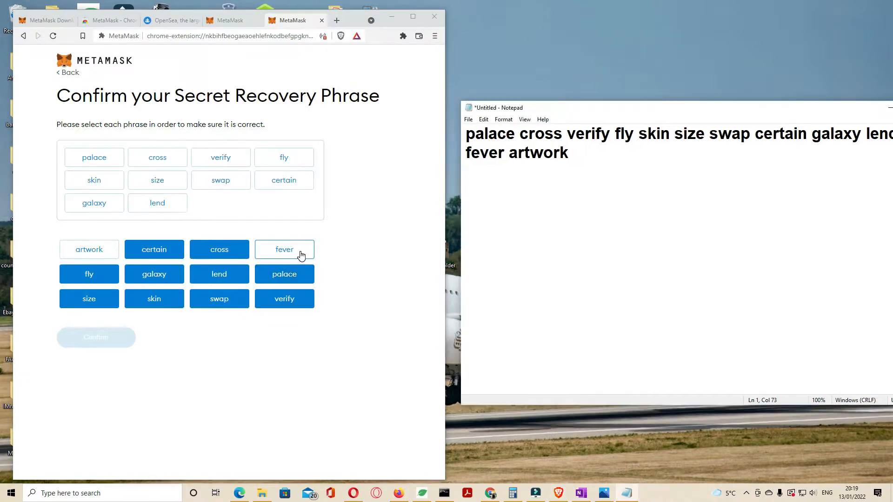
left_click(285, 250)
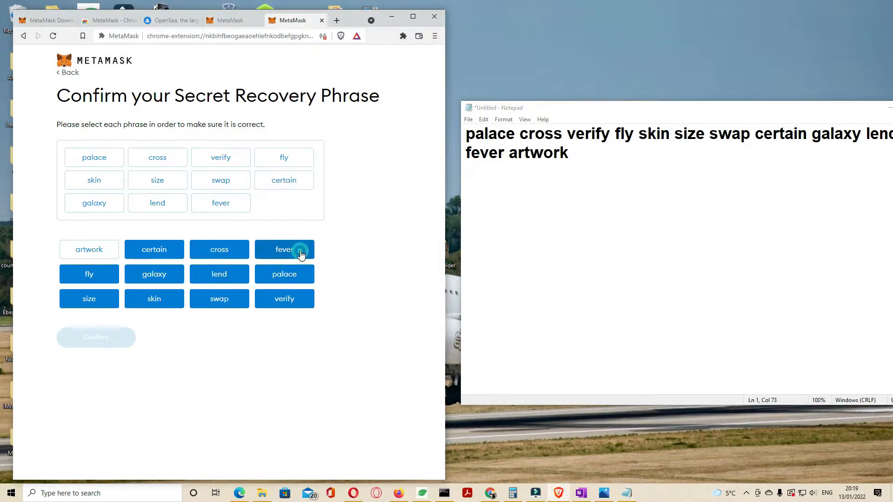
left_click(82, 255)
left_click(99, 341)
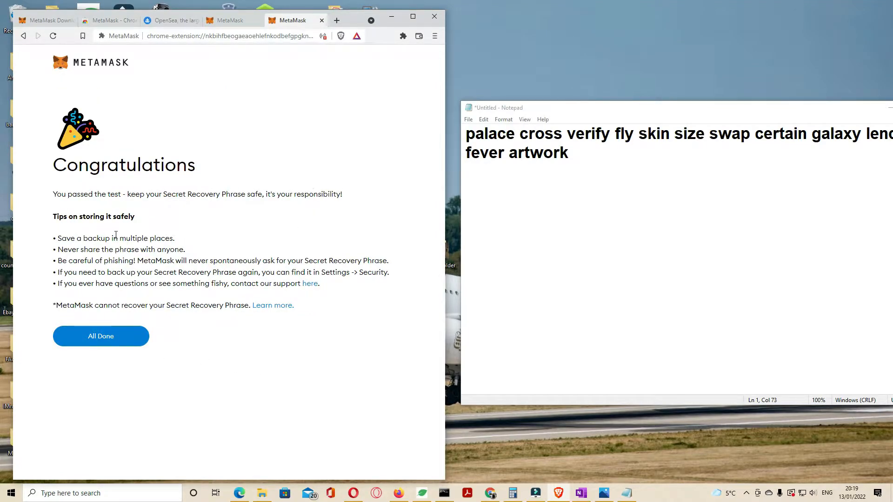
Finish the wallet setup and close the What's new popup.
left_click(111, 338)
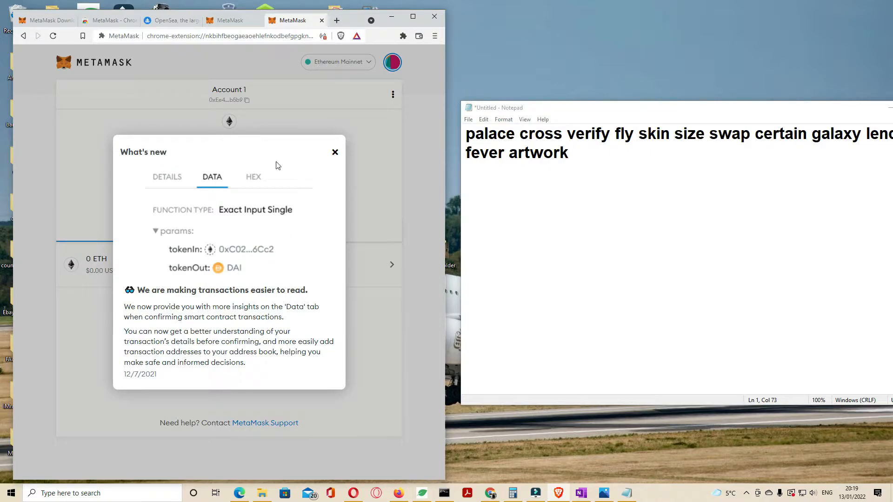
left_click(335, 152)
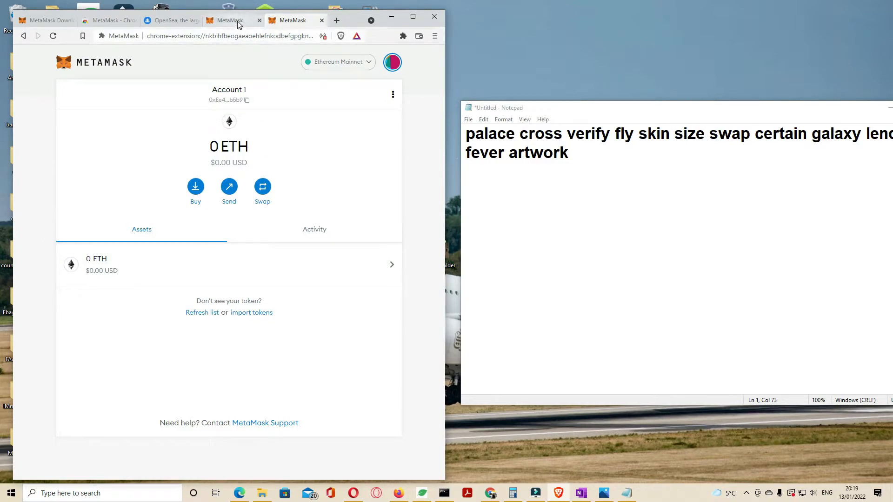
Pin the MetaMask extension to the browser toolbar.
left_click(403, 36)
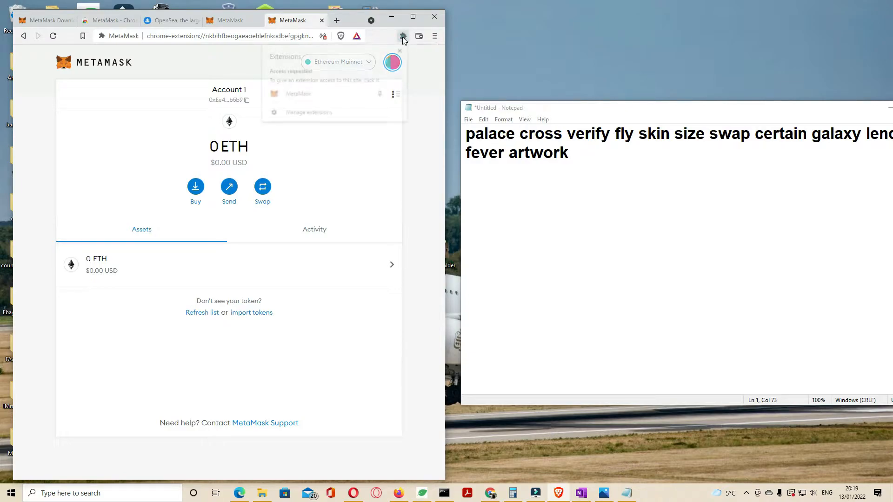
left_click(381, 95)
left_click(419, 86)
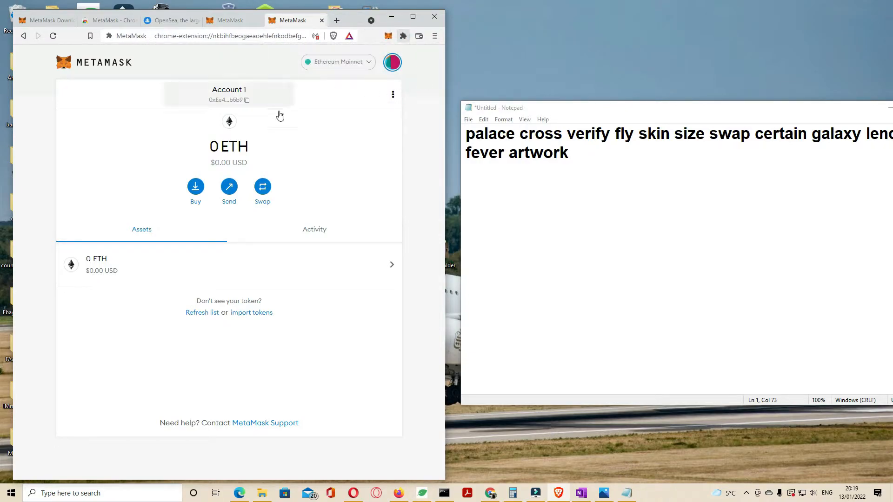
Switch to the OpenSea tab and maximize the browser window.
left_click(181, 25)
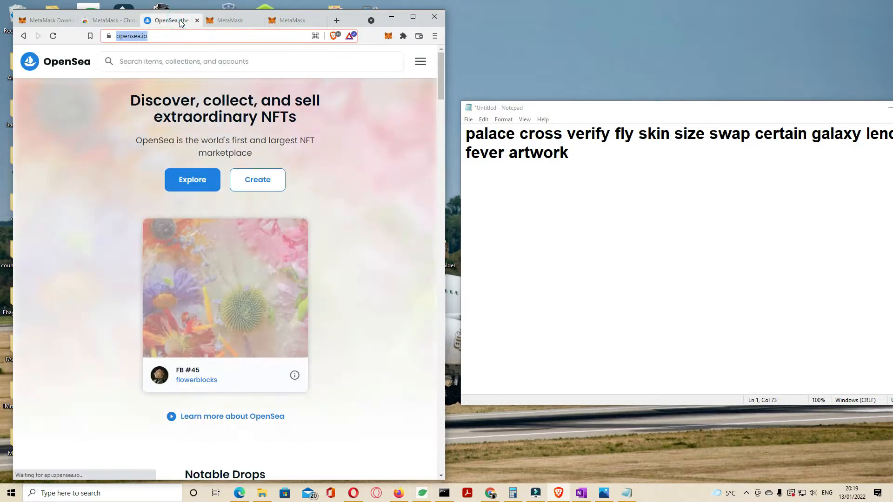
left_click(417, 21)
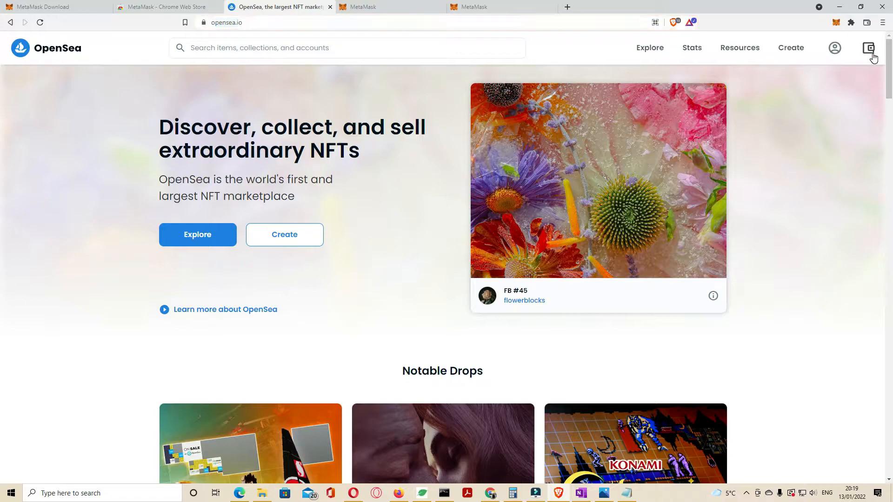
Connect Account 1 wallet to OpenSea through the wallet connection prompt.
left_click(869, 51)
left_click(806, 151)
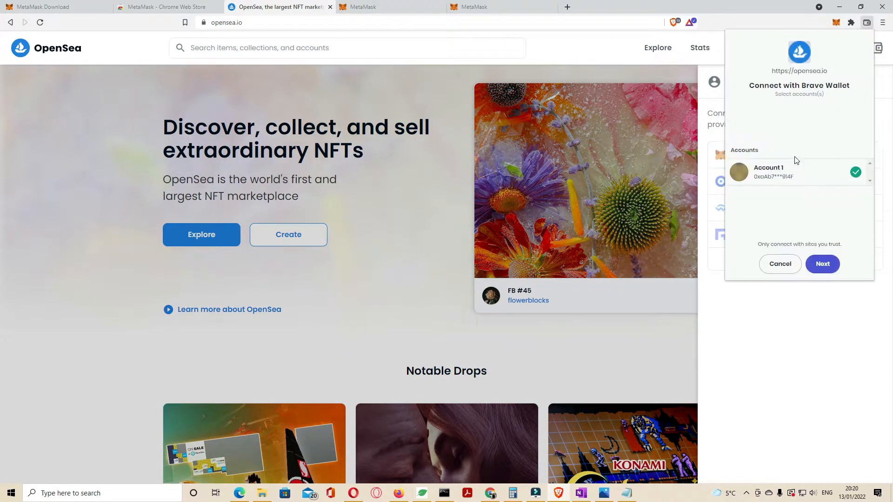
left_click(824, 264)
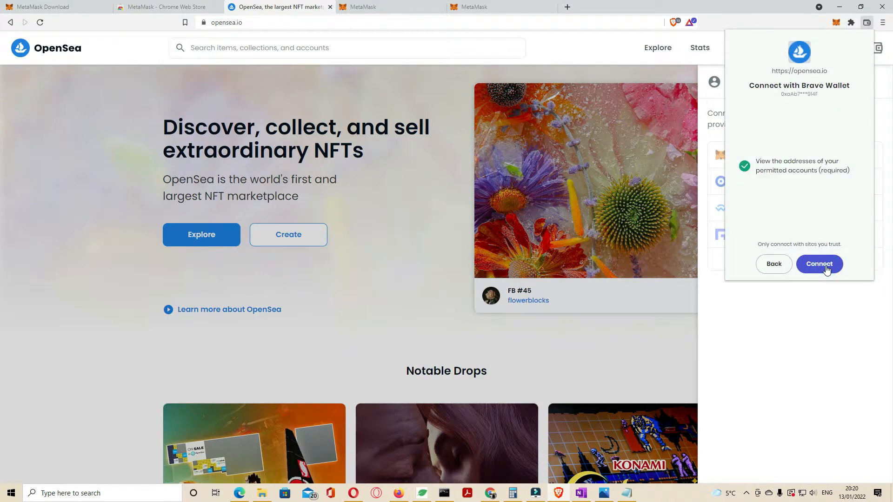
left_click(826, 268)
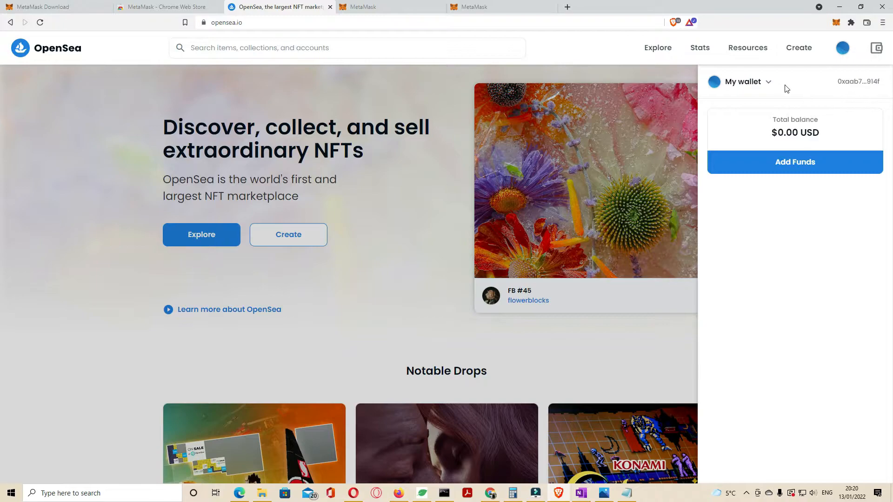
mouse_move(842, 48)
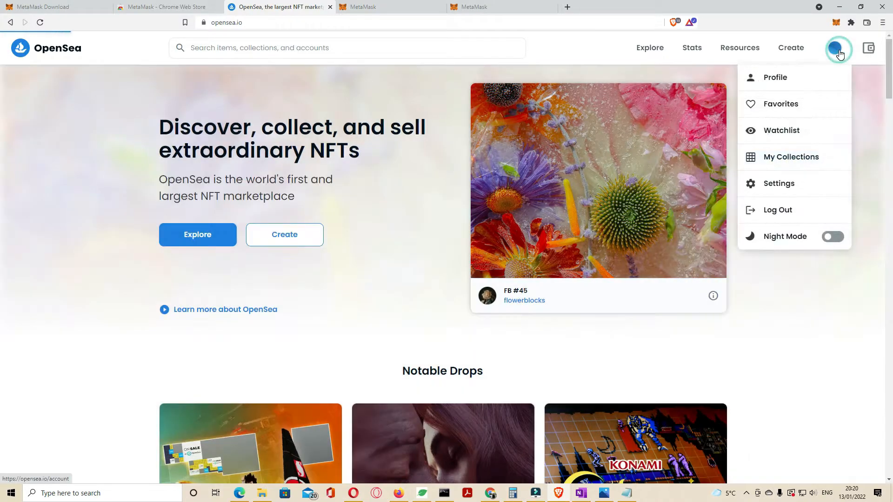
Open the OpenSea profile settings and sign the MetaMask signature request.
left_click(794, 74)
scroll(400, 221, "down", 3)
scroll(399, 221, "up", 3)
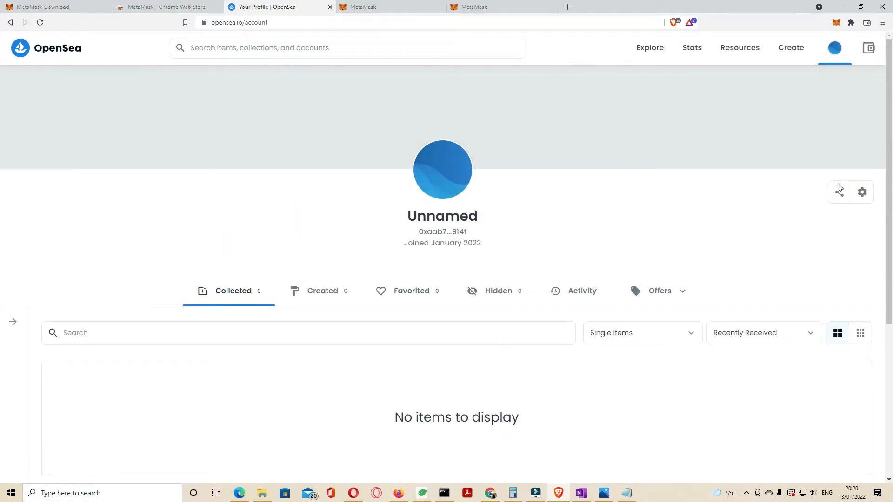
left_click(862, 193)
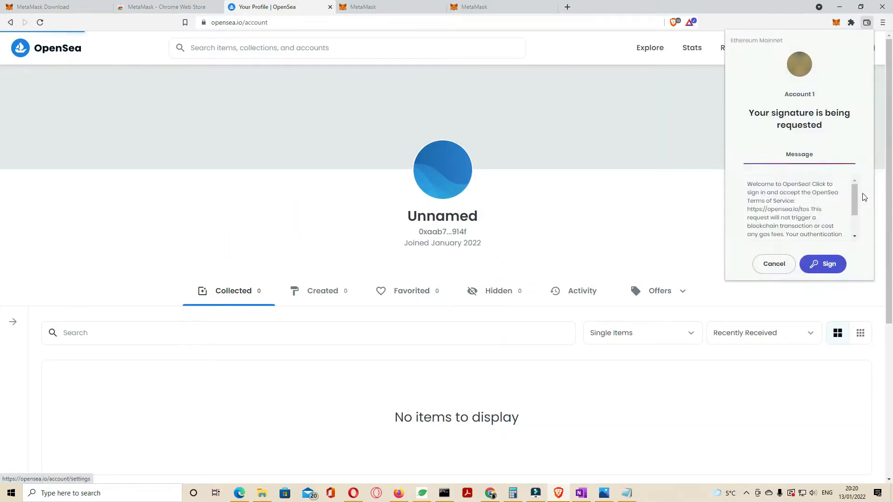
left_click(830, 264)
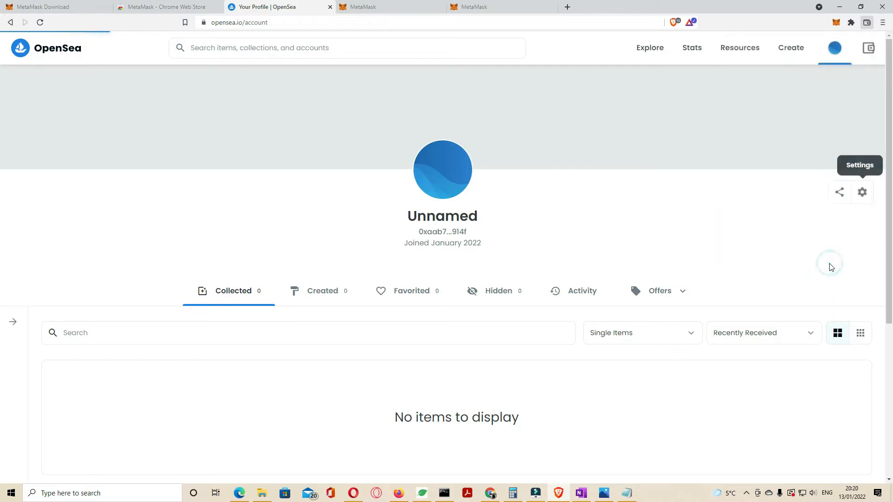
Enter the profile username Testnftsell.
left_click(215, 187)
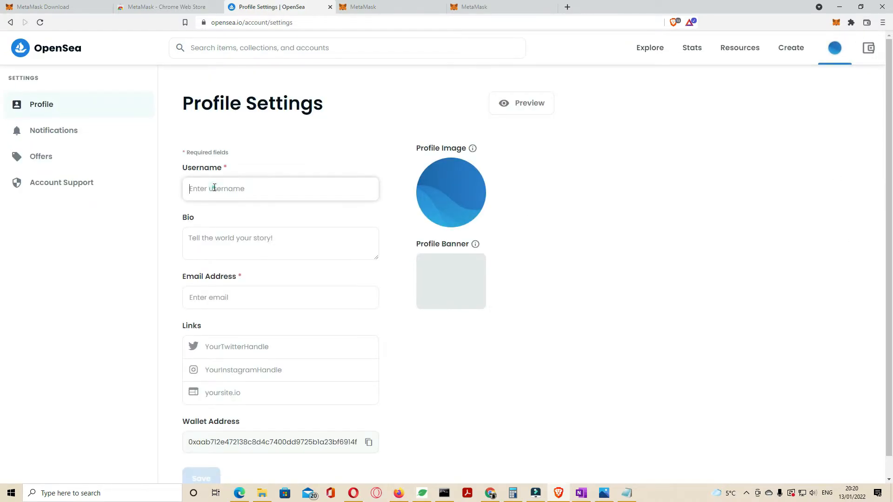
type("T")
left_click(223, 236)
left_click(231, 187)
type("est")
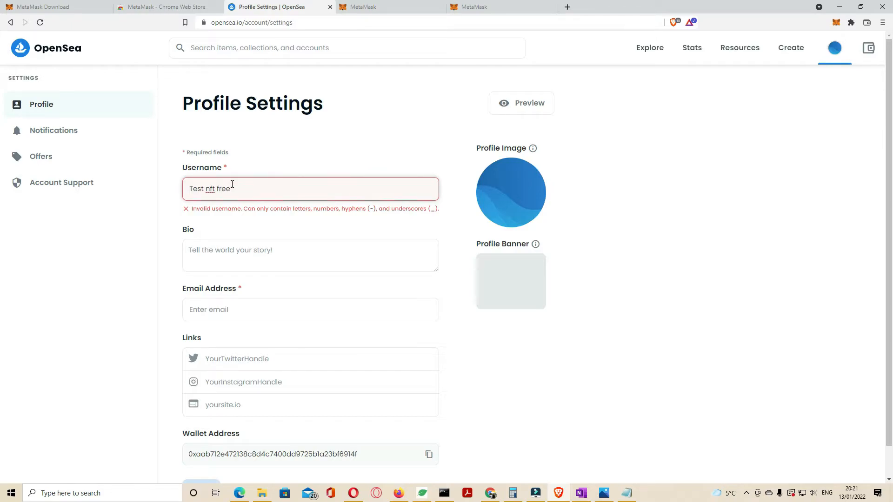
type("nft fre")
key("BackSpace")
key("BackSpace")
key("BackSpace")
key("BackSpace")
key("BackSpace")
key("BackSpace")
key("BackSpace")
key("BackSpace")
type("n")
left_click(250, 222)
left_click(235, 192)
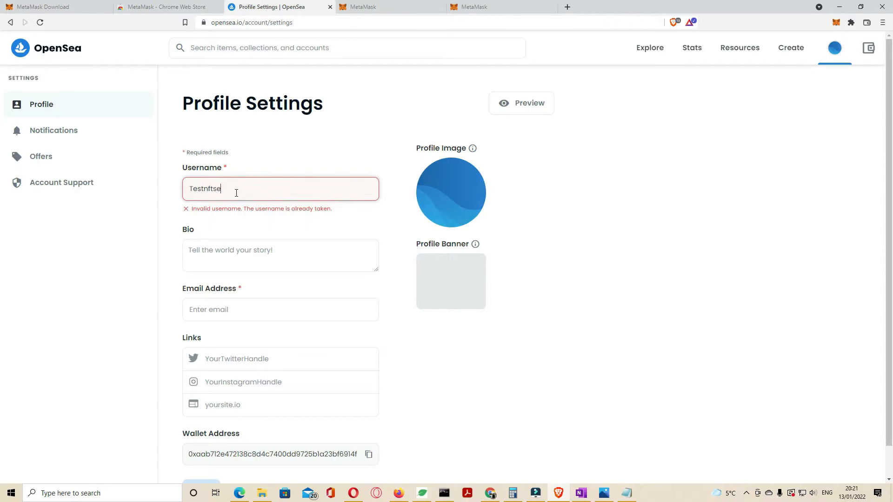
left_click(247, 225)
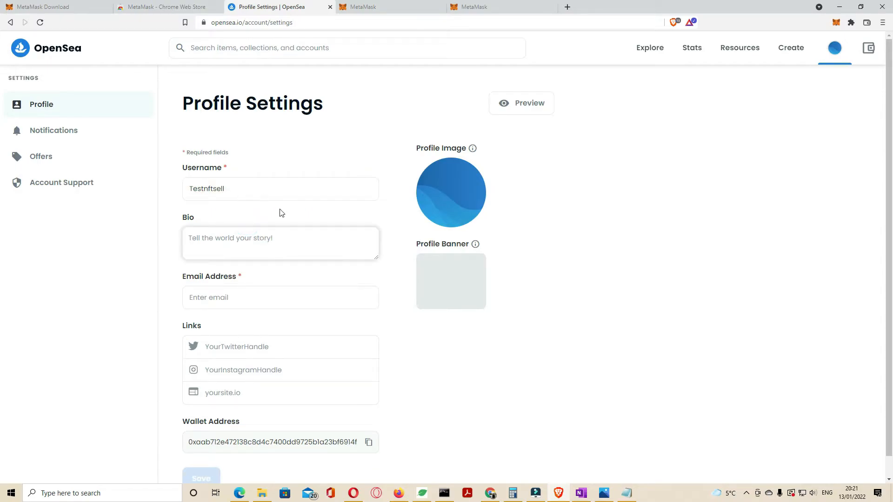
Upload the snow landscape photo as the profile image and try adding it as the profile banner.
left_click(451, 174)
double_click(117, 105)
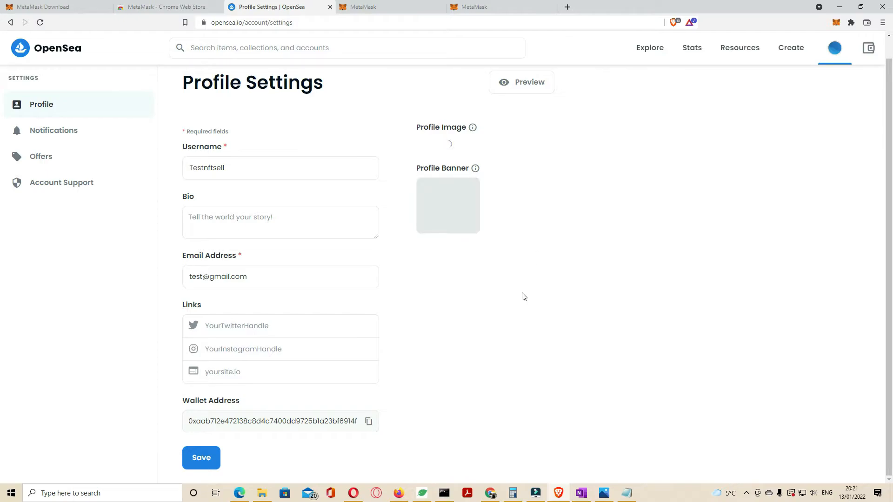
left_click(451, 273)
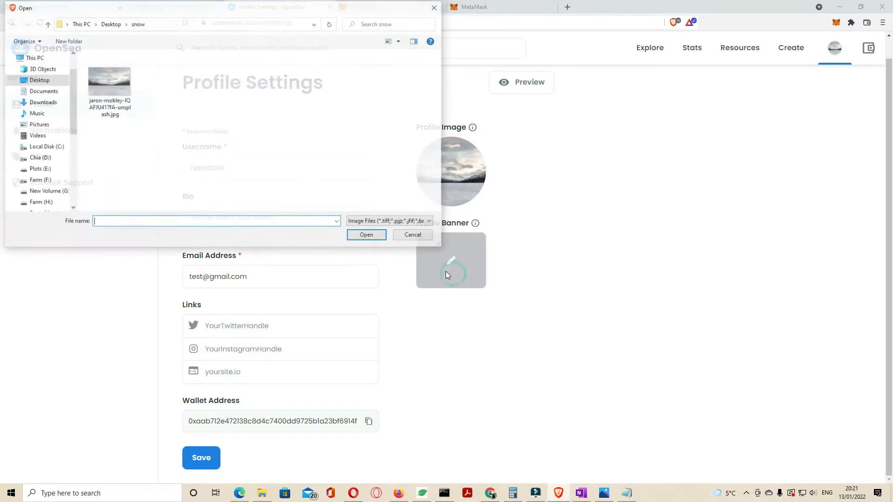
double_click(100, 92)
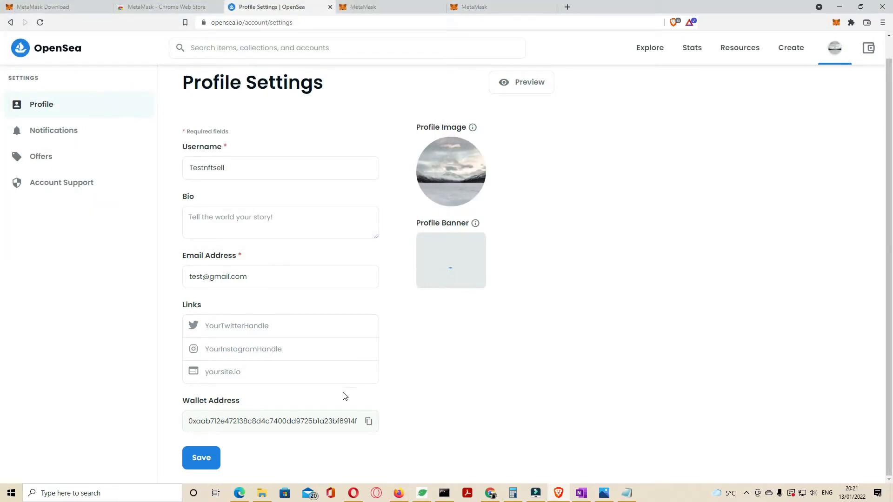
Replace the email address with the user's own e-mail and save the profile settings.
triple_click(285, 275)
key("BackSpace")
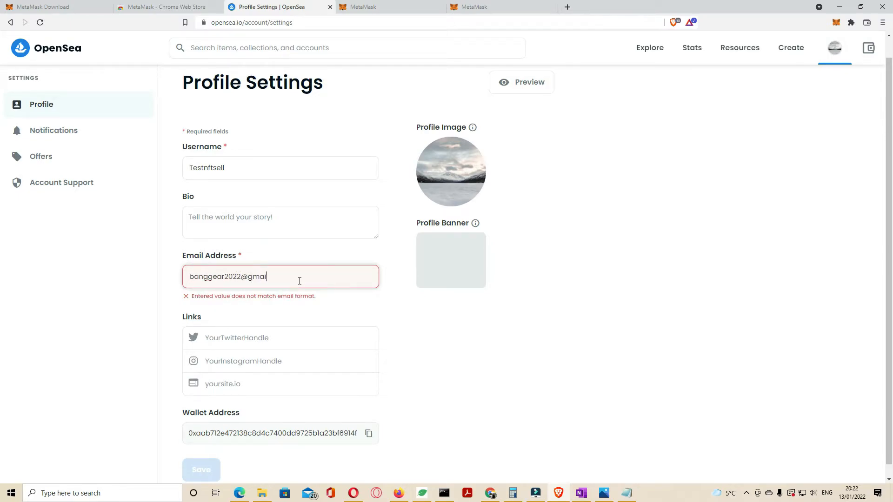
left_click(478, 335)
left_click(215, 456)
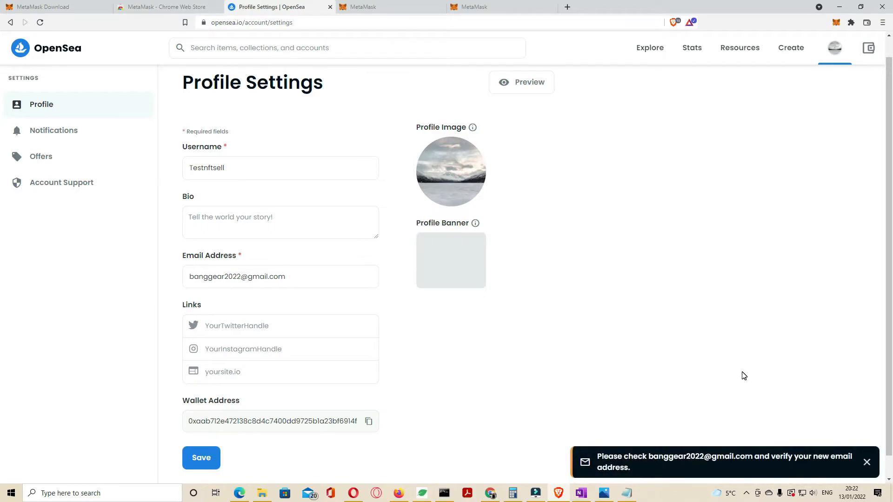
Open Gmail in a new tab and verify the email address through the OpenSea verification message.
left_click(567, 6)
left_click(563, 23)
type("goo")
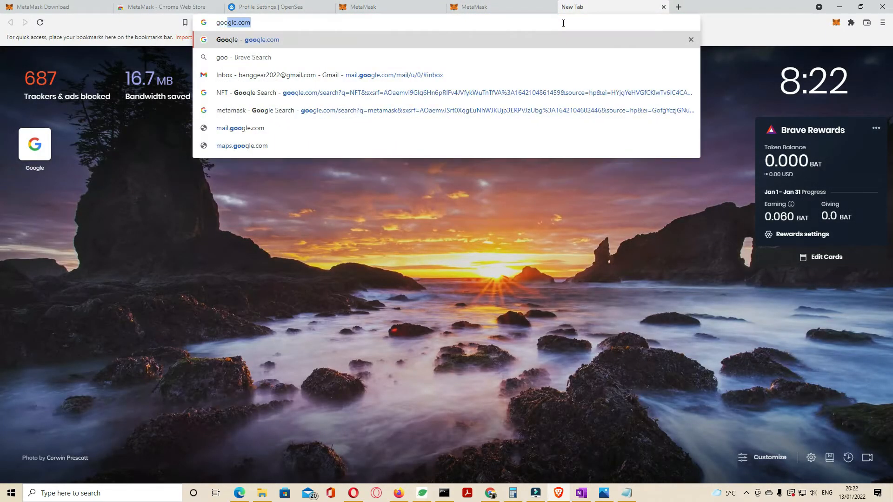
key("Return")
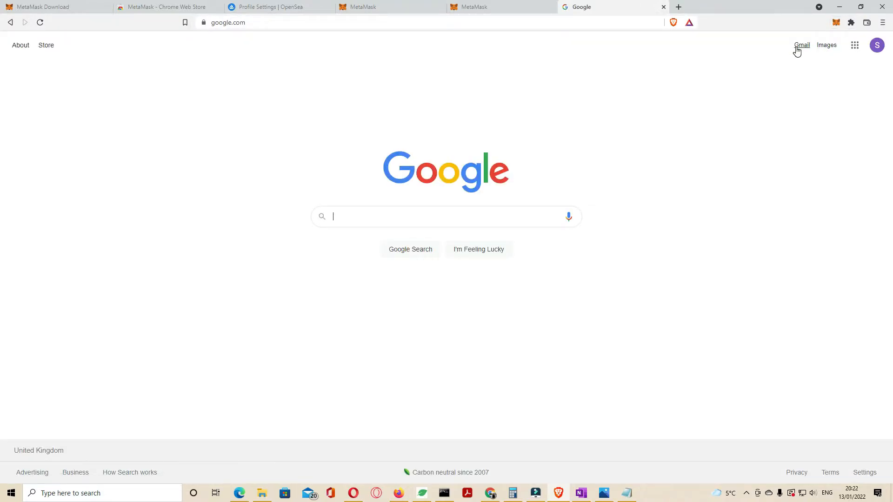
left_click(799, 46)
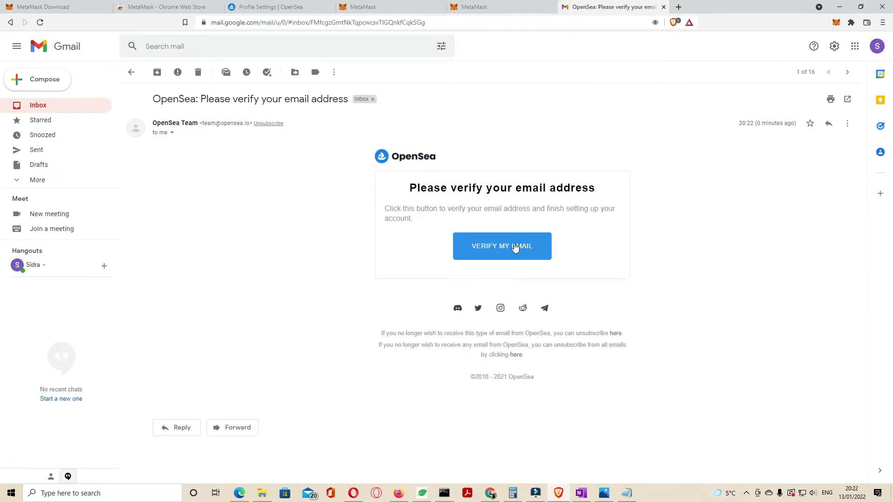
left_click(512, 248)
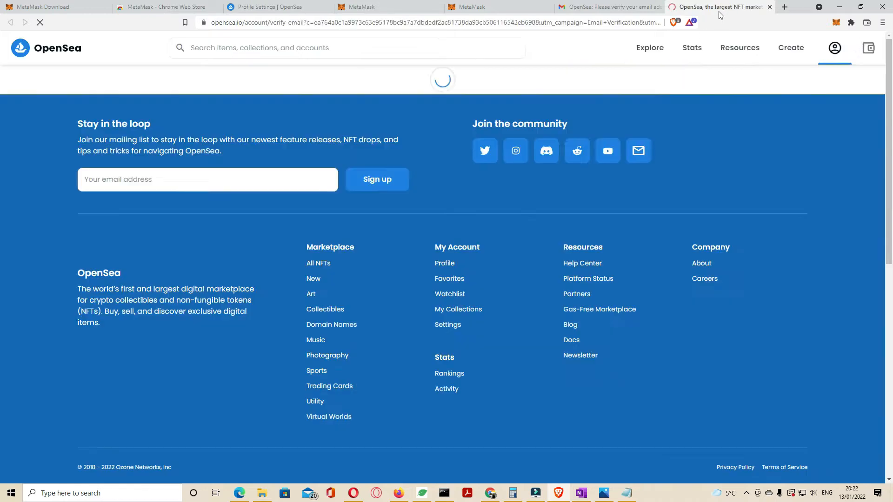
Return to the OpenSea settings tab and start creating a new collection from My Collections.
left_click_drag(568, 141, 367, 140)
left_click(272, 6)
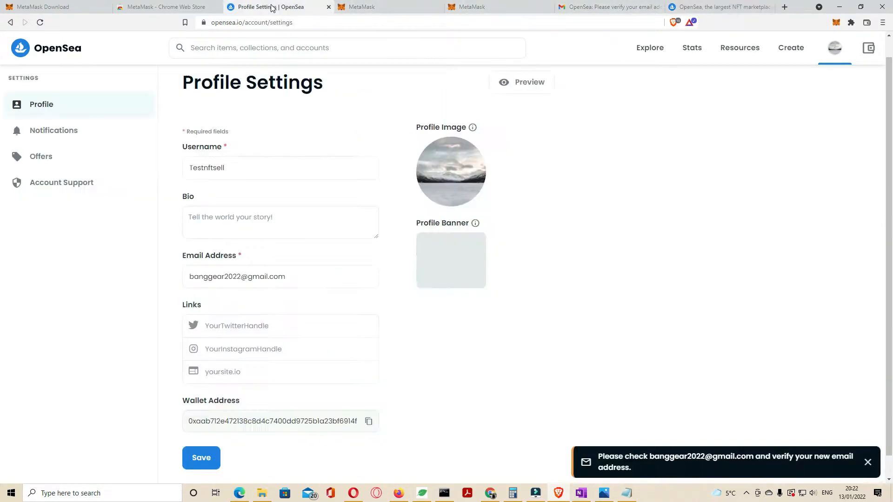
scroll(558, 214, "up", 1)
mouse_move(843, 48)
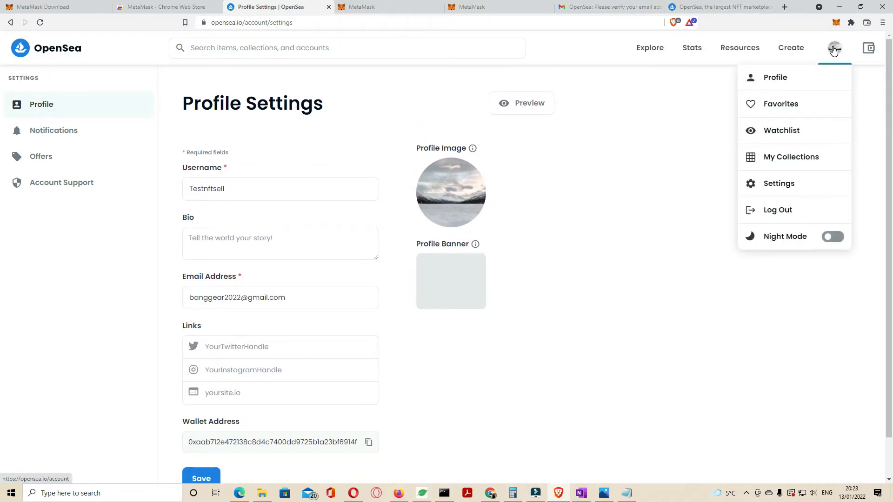
left_click(808, 155)
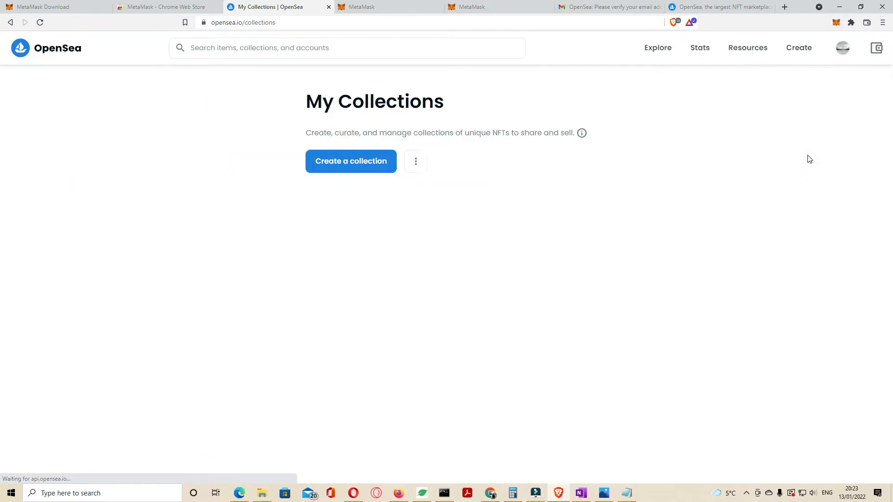
left_click(368, 170)
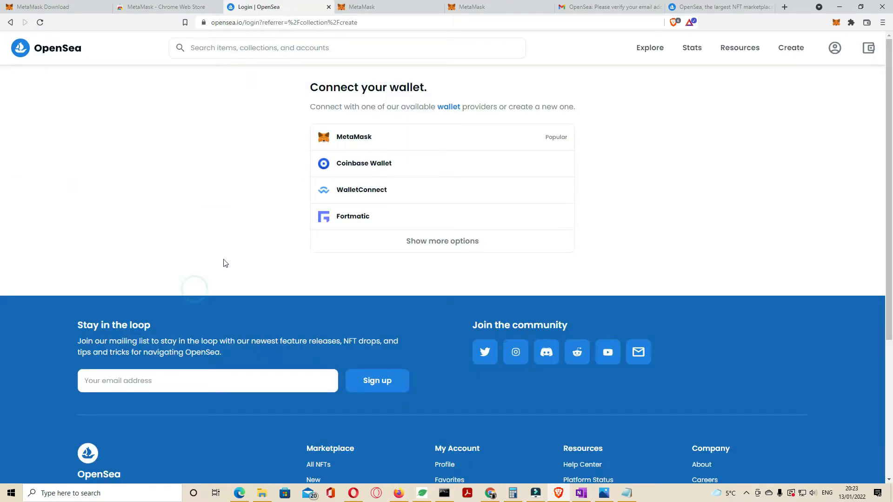
Connect the MetaMask wallet to OpenSea again and sign the login request.
left_click(396, 140)
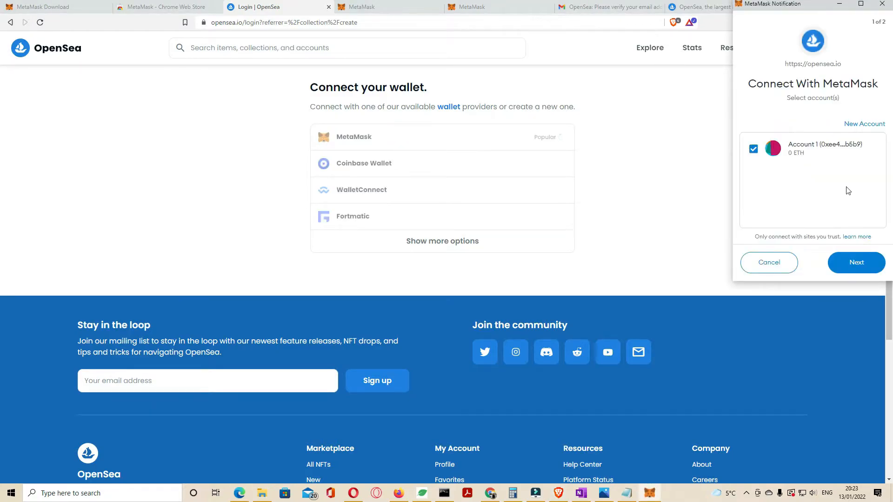
left_click(851, 260)
left_click(855, 262)
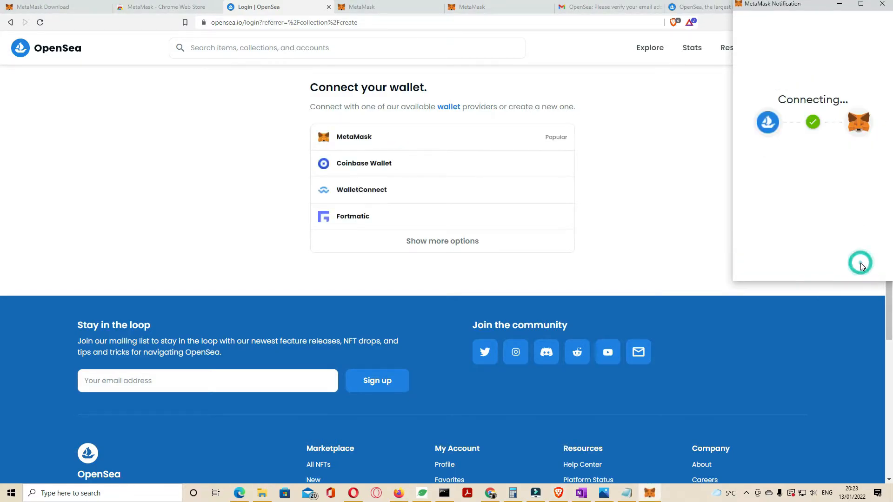
left_click(849, 254)
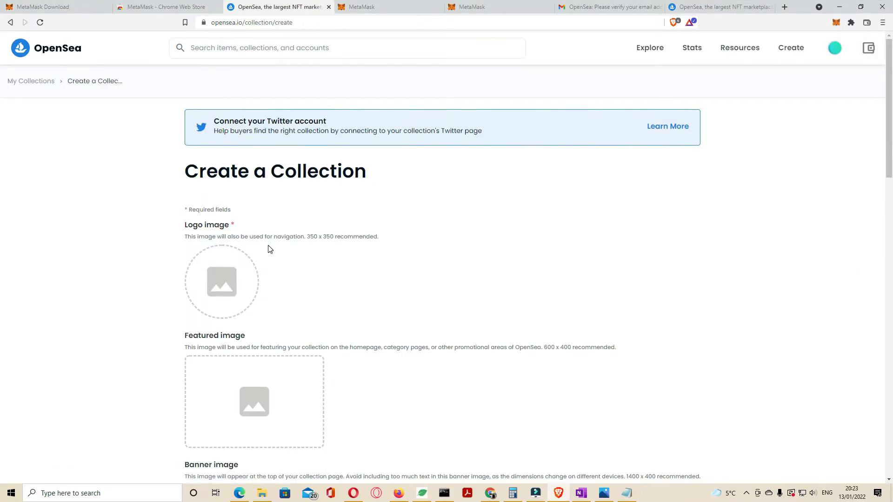
Upload the snow photos as the collection's logo, featured and banner images.
scroll(267, 247, "down", 1)
left_click(215, 216)
left_click(119, 91)
left_click(363, 232)
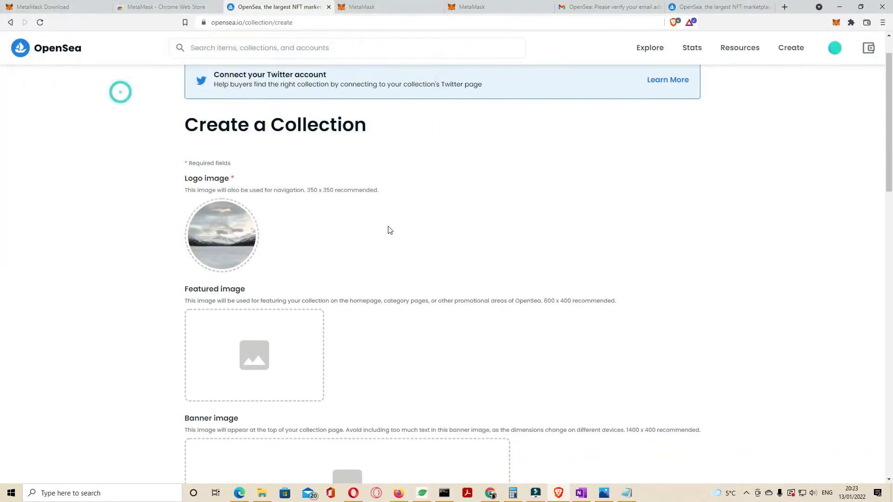
scroll(311, 239, "down", 3)
left_click(311, 239)
double_click(114, 89)
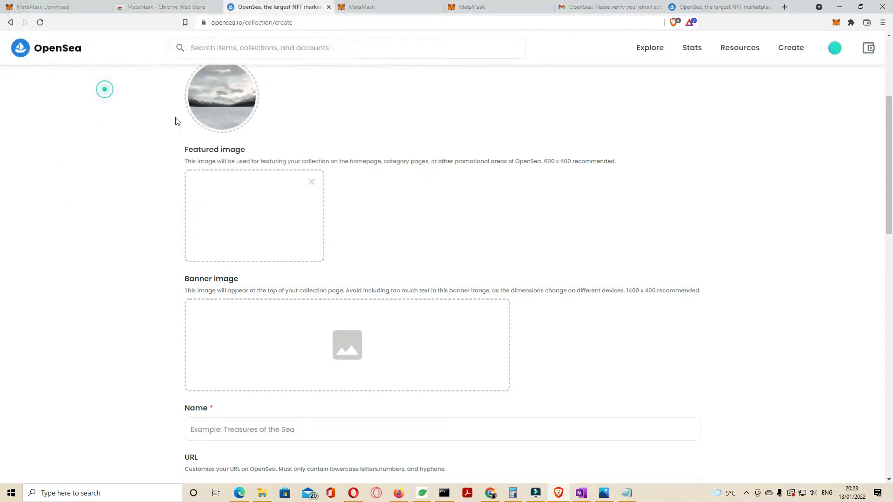
left_click(332, 349)
double_click(110, 82)
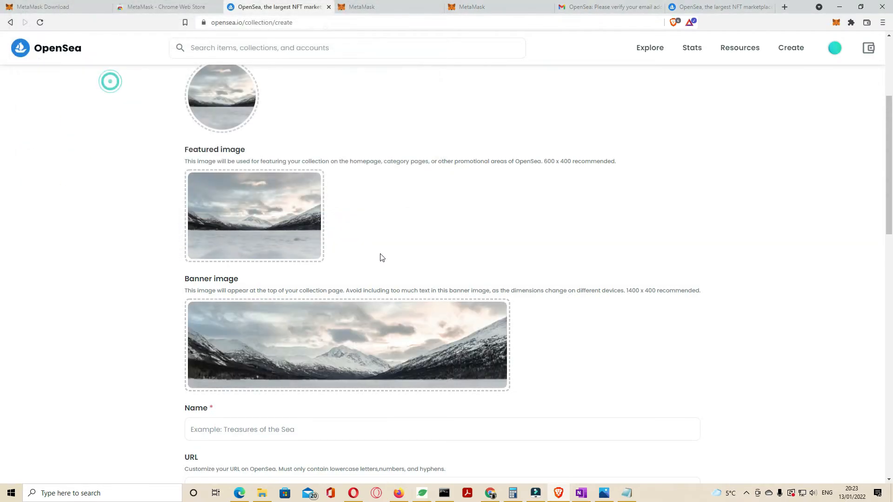
Name the collection Test collection nfts and enter testnft as its URL.
scroll(379, 260, "down", 4)
left_click(239, 242)
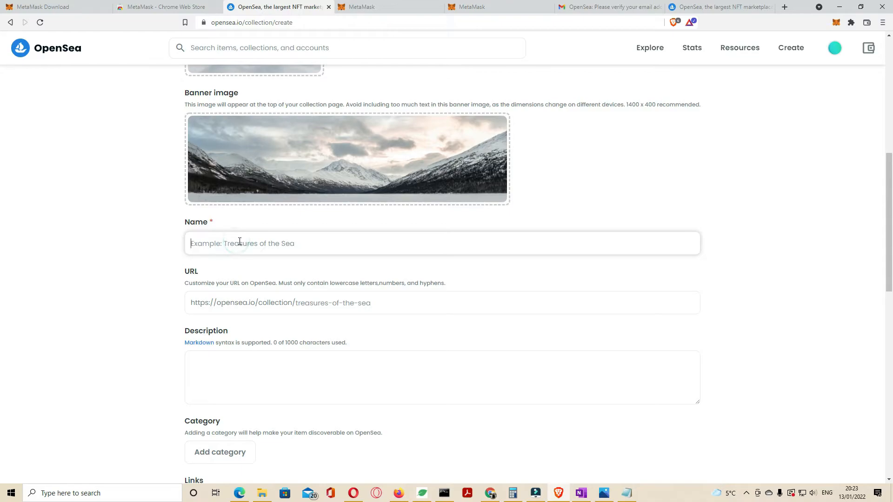
type("Testcollection")
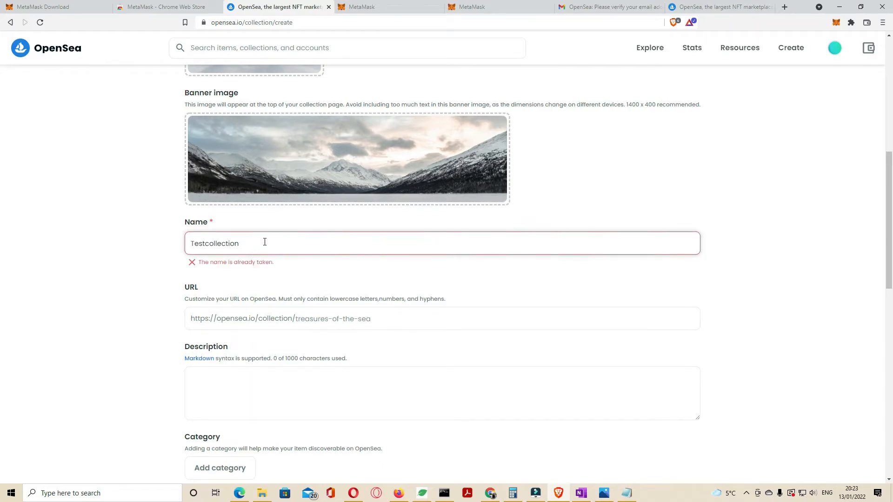
type("nft")
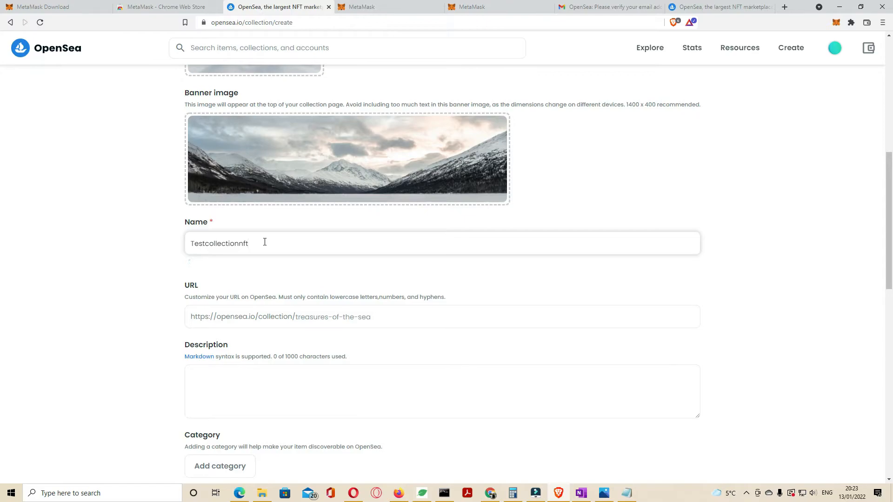
left_click(303, 268)
left_click(207, 243)
left_click(241, 243)
left_click(350, 314)
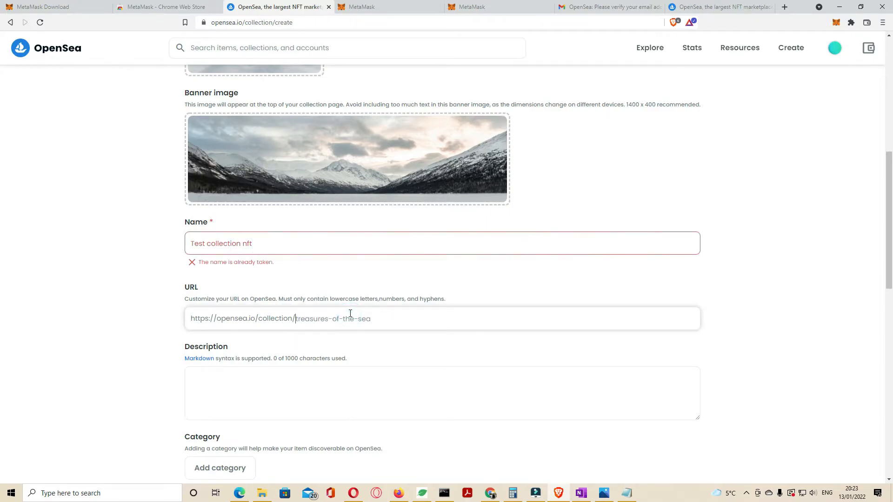
type("testnft")
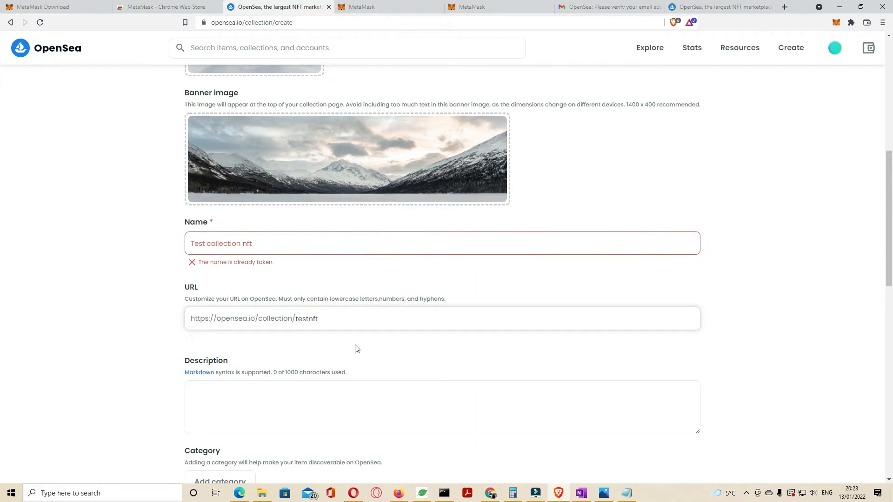
left_click(357, 349)
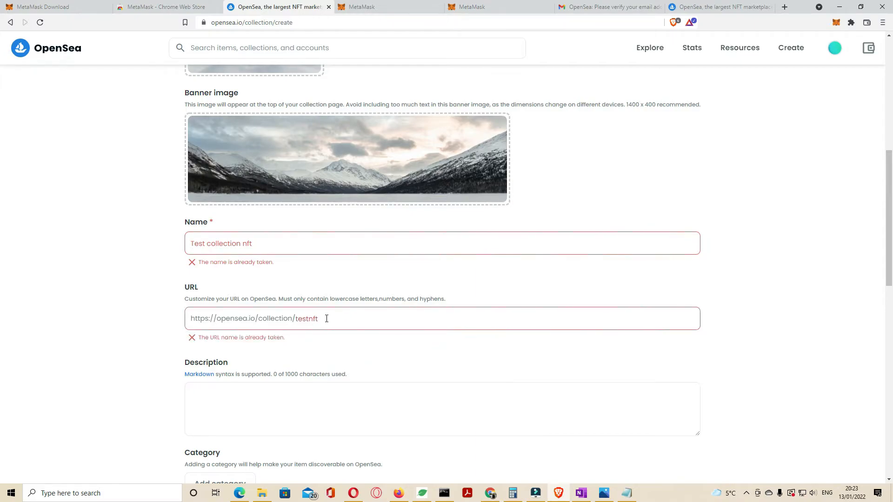
left_click(253, 243)
type("s")
left_click(273, 273)
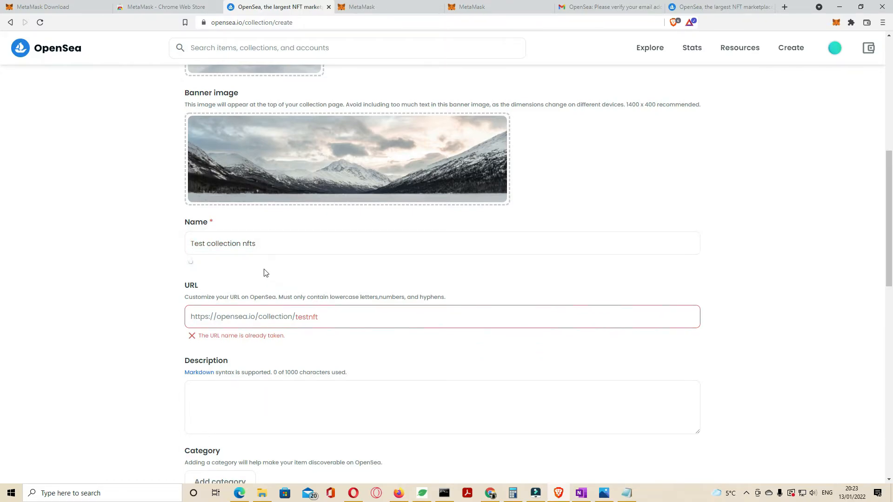
left_click(241, 244)
Change the collection URL to testcollectionnfts.
left_click(323, 322)
left_click(309, 319)
type("coll")
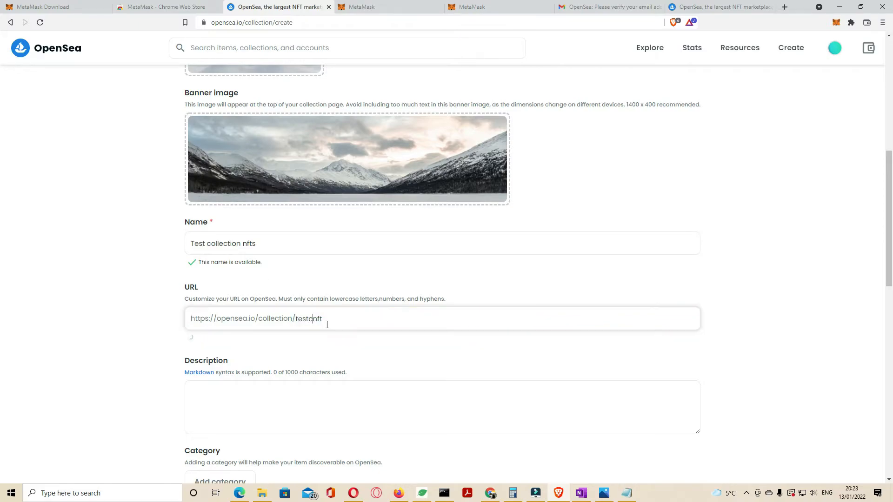
type("ection")
left_click(404, 345)
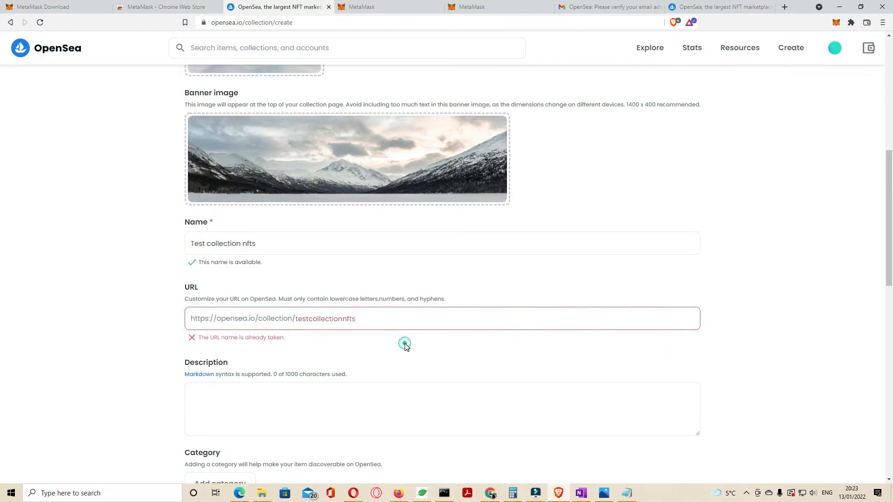
scroll(358, 358, "down", 2)
left_click(325, 325)
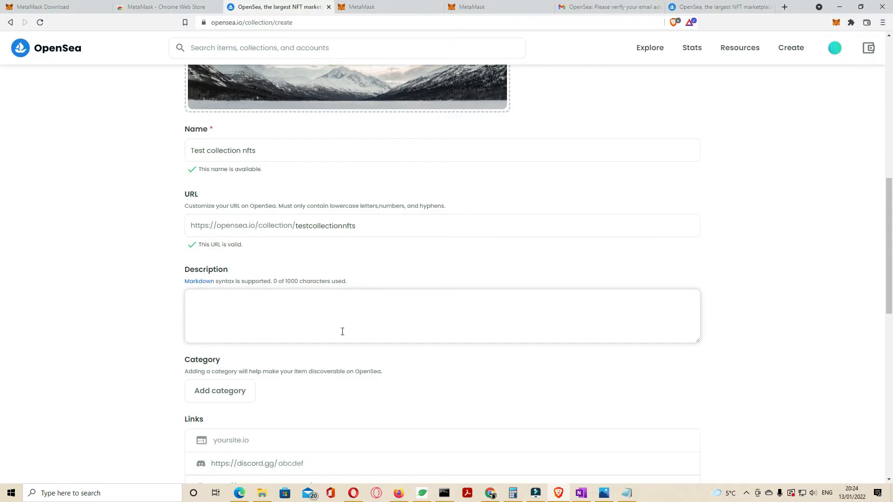
Enter the collection description "Test Collection nfts on Polygon Bloackchain".
type("Test Collection nfts on ")
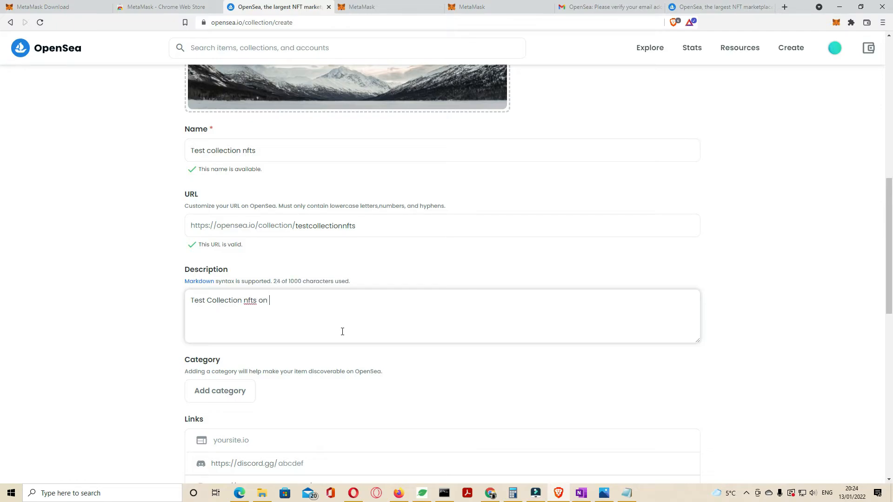
type("Polygon Bloackchain")
Add Photography as the collection's category.
left_click(225, 391)
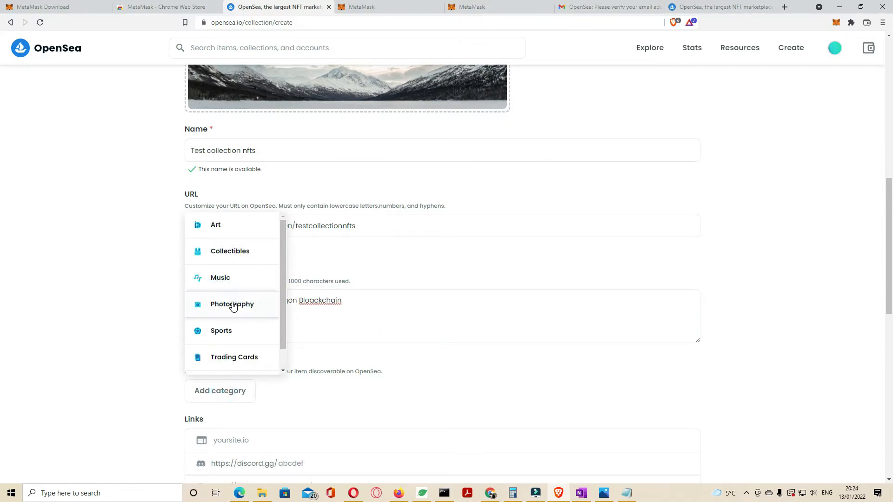
left_click(232, 304)
scroll(478, 323, "down", 3)
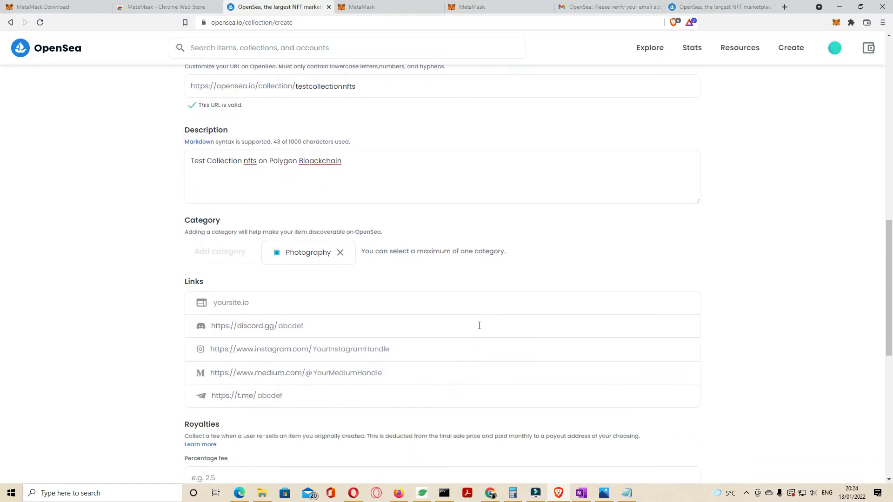
Set the collection's royalty percentage fee to 5.
left_click(220, 304)
scroll(292, 308, "down", 5)
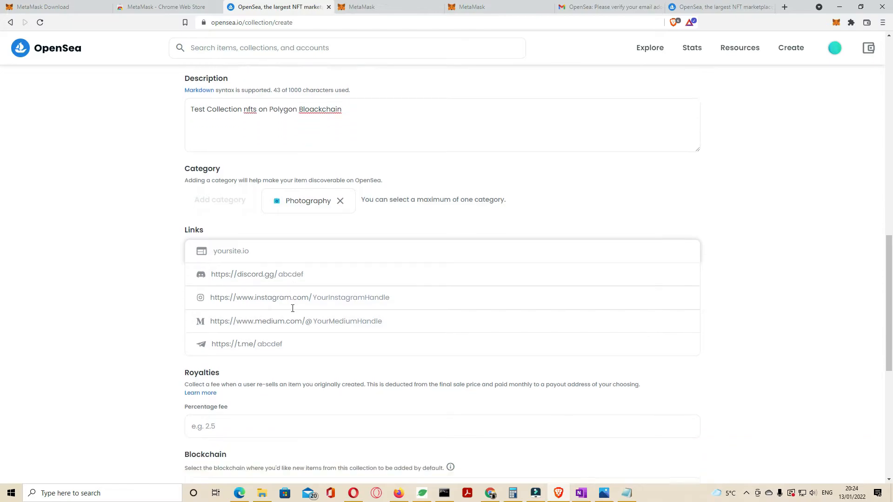
left_click(235, 251)
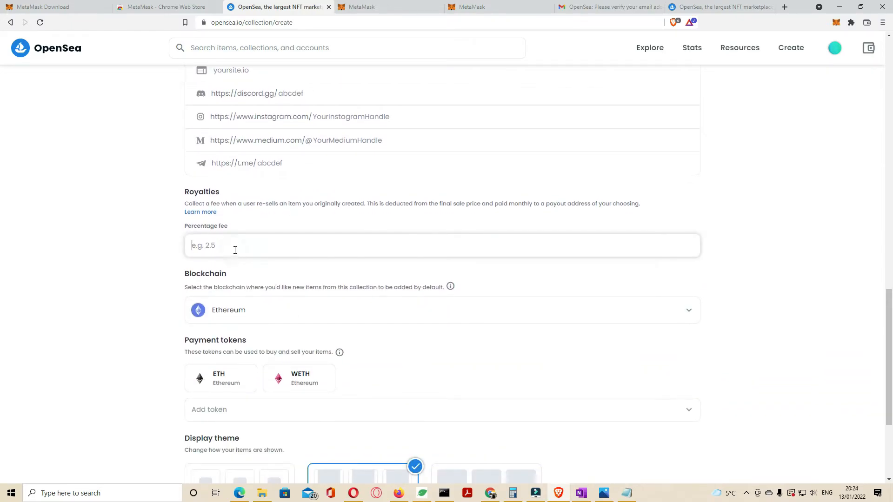
type("5")
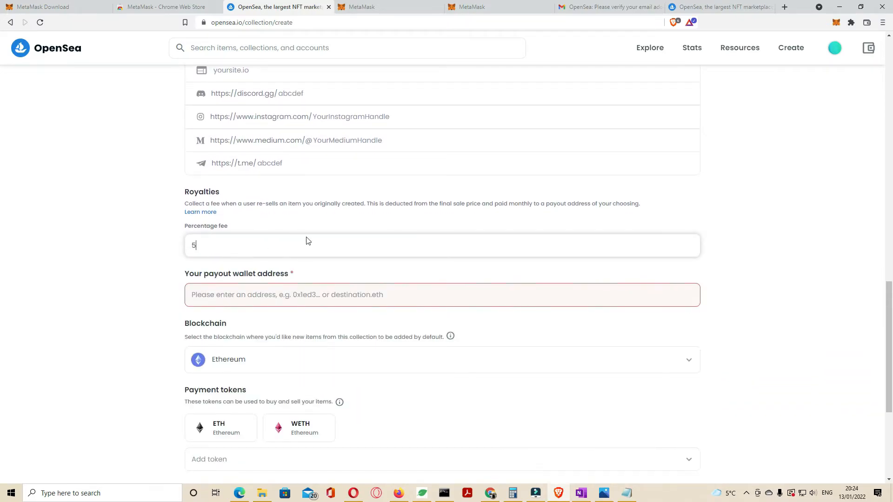
Copy the MetaMask account address and paste it as the payout wallet address.
left_click(836, 25)
left_click(778, 85)
right_click(250, 295)
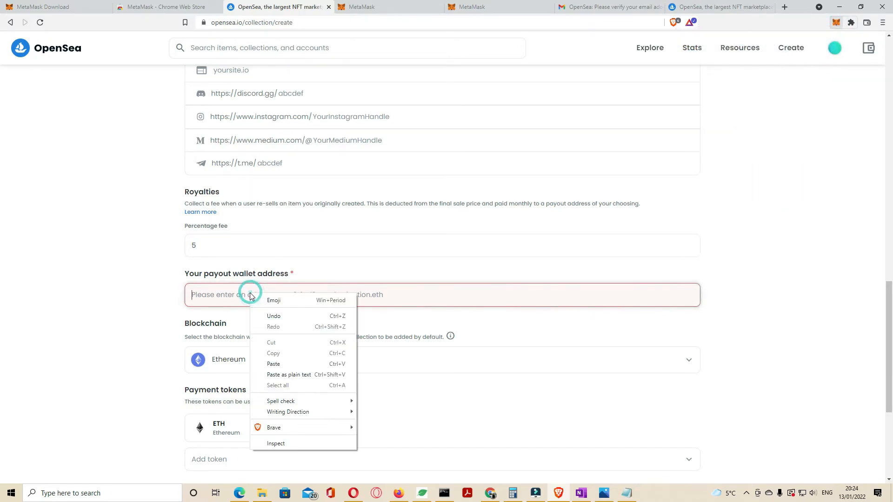
left_click(291, 364)
Set the collection's blockchain to Polygon.
scroll(410, 404, "down", 3)
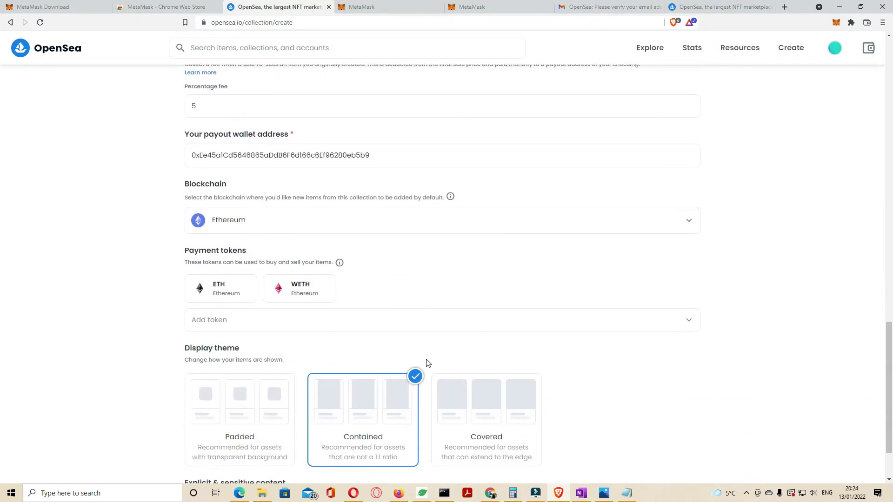
left_click(277, 226)
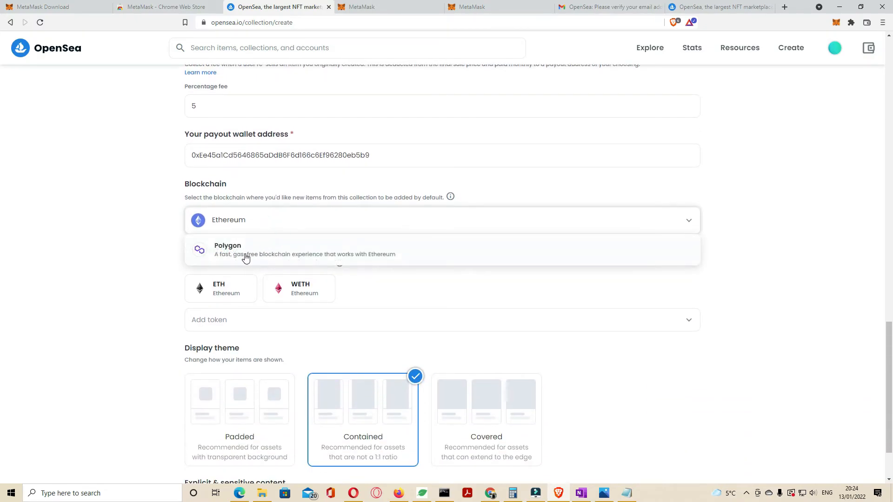
left_click(246, 257)
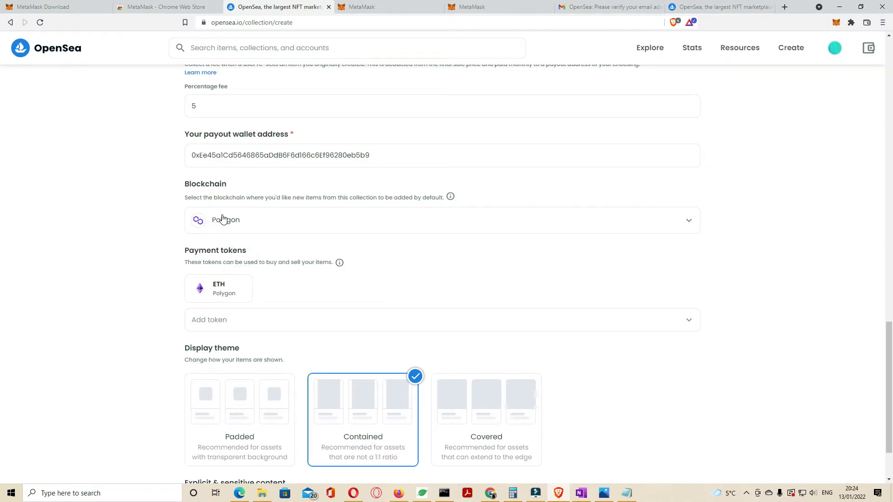
Switch the display theme to Covered and back to Contained.
scroll(417, 269, "down", 2)
left_click(491, 321)
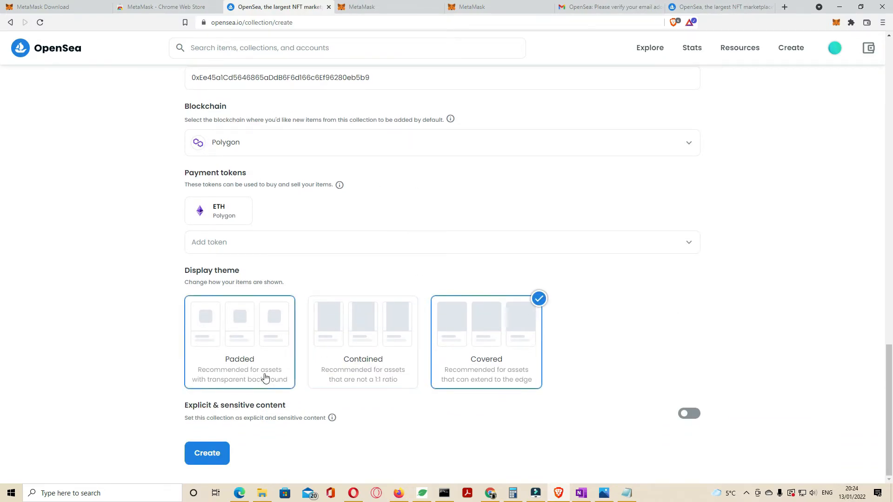
left_click(361, 336)
Review the collection settings and create the collection.
scroll(457, 302, "up", 4)
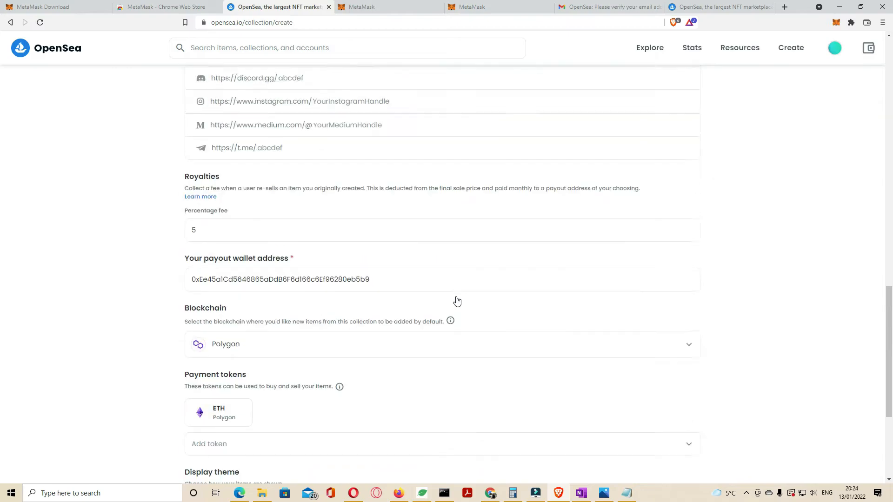
scroll(458, 301, "up", 16)
scroll(457, 300, "down", 14)
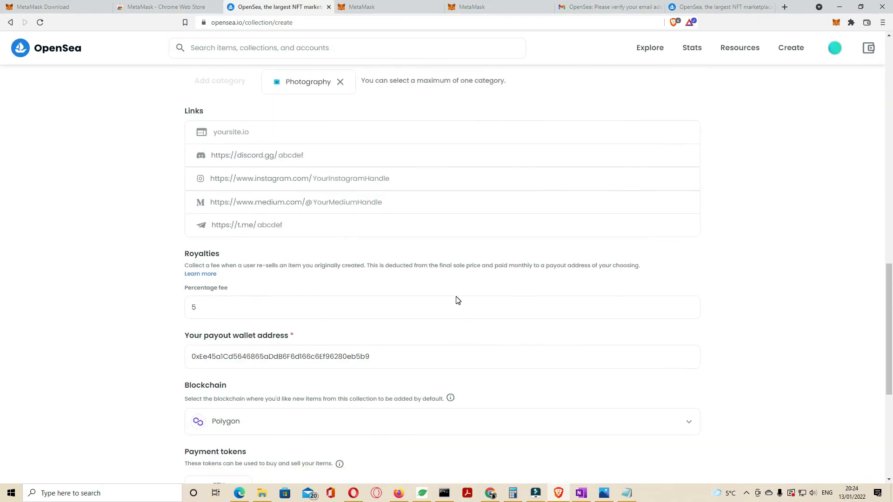
scroll(457, 300, "down", 6)
left_click(219, 453)
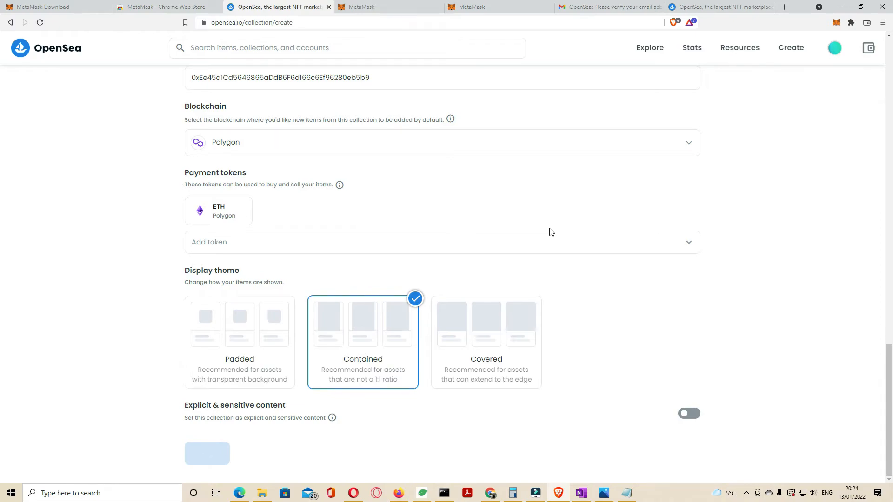
Start a new item in the collection and upload the snow photo as its image.
left_click_drag(359, 155, 576, 157)
left_click_drag(366, 228, 525, 229)
left_click(848, 81)
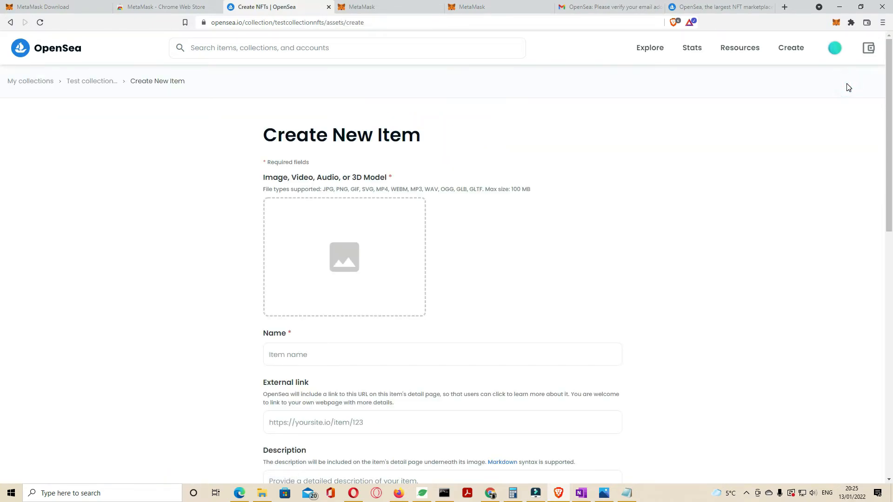
left_click(361, 253)
double_click(126, 85)
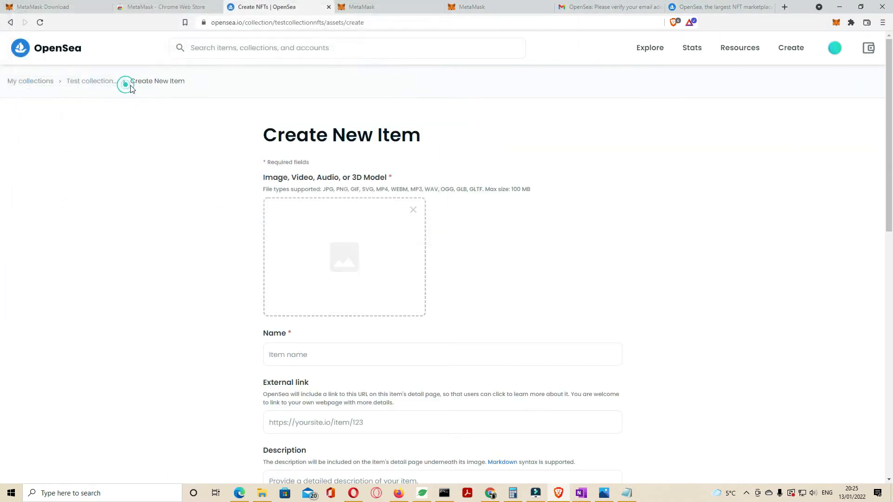
Name the item Snow Sky and give it the description "snow sky on polygon".
left_click(319, 356)
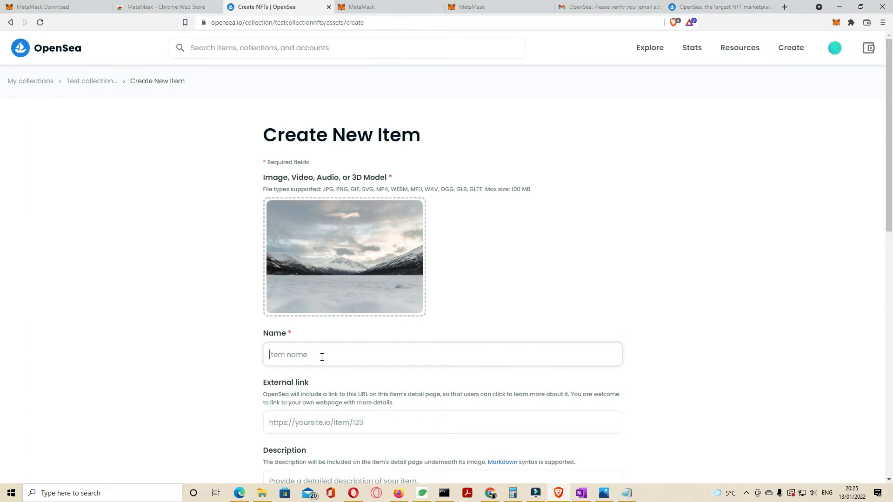
type("Snow Sky")
scroll(359, 341, "down", 4)
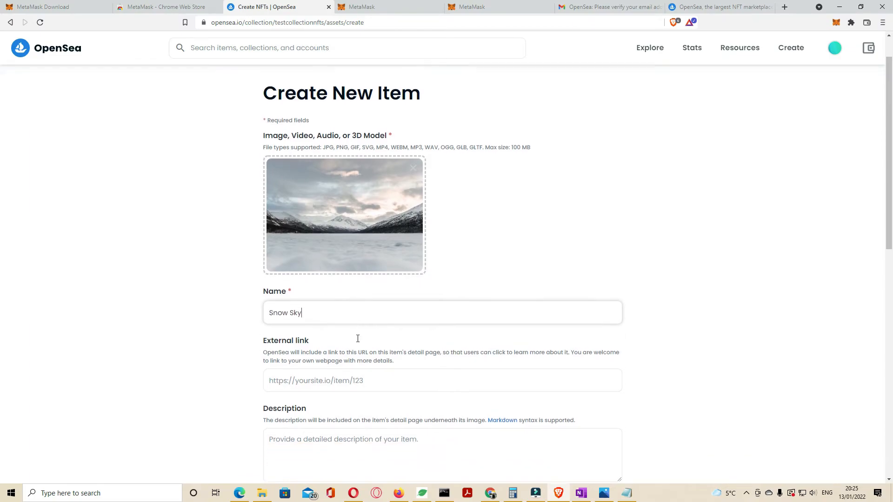
left_click_drag(263, 201, 267, 200)
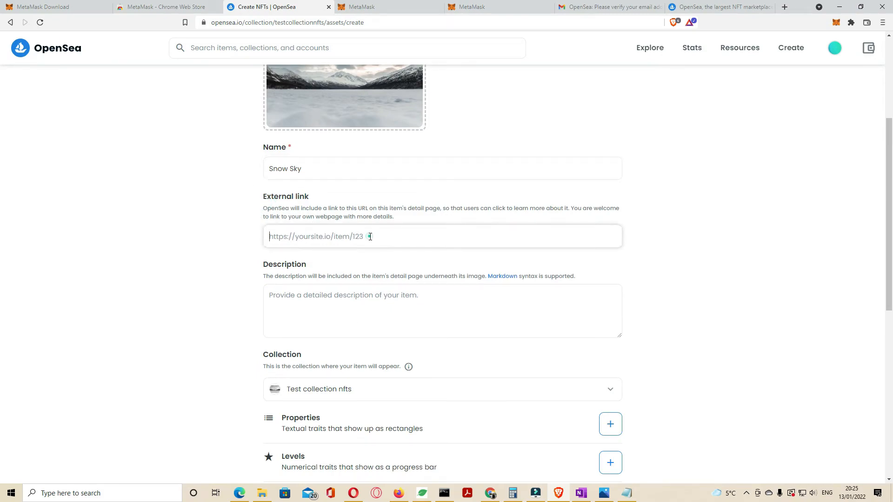
left_click(324, 300)
type("snow sky on polygon")
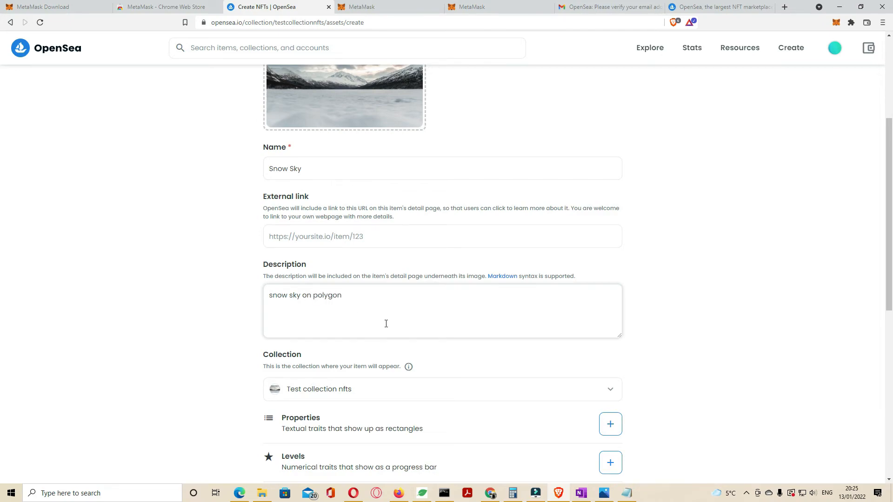
left_click(730, 339)
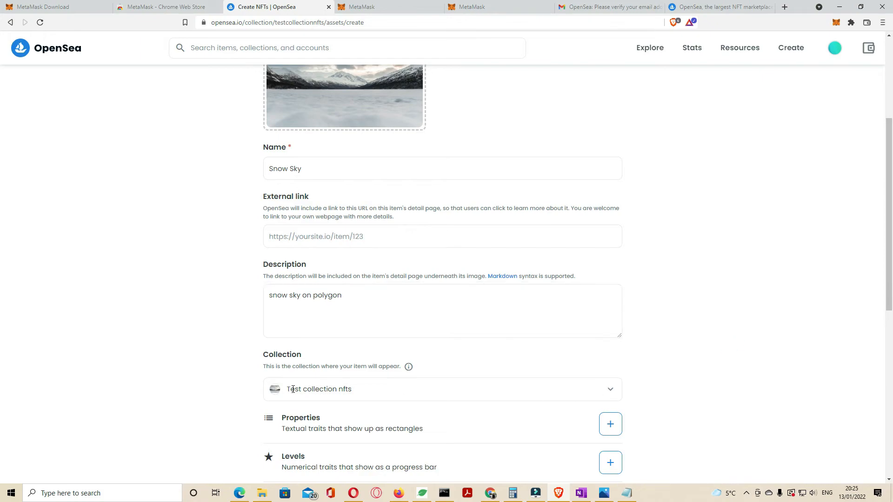
Create the item and close the confirmation dialog.
scroll(489, 327, "down", 8)
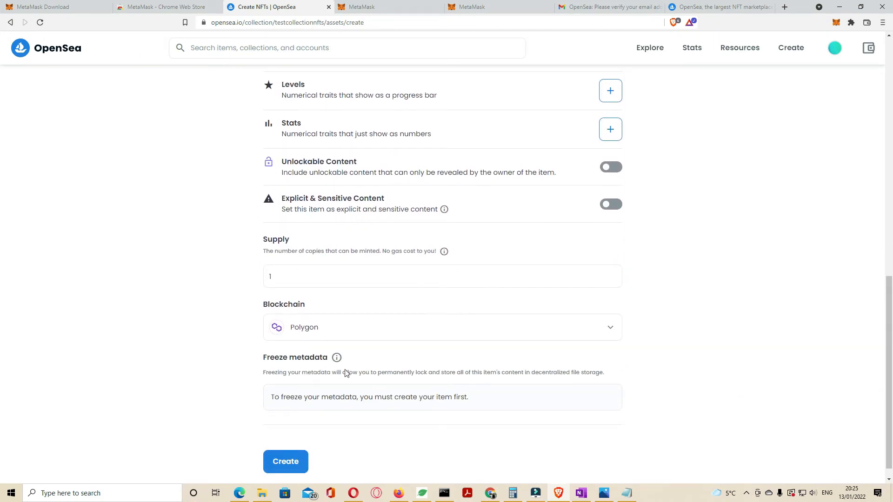
left_click(286, 461)
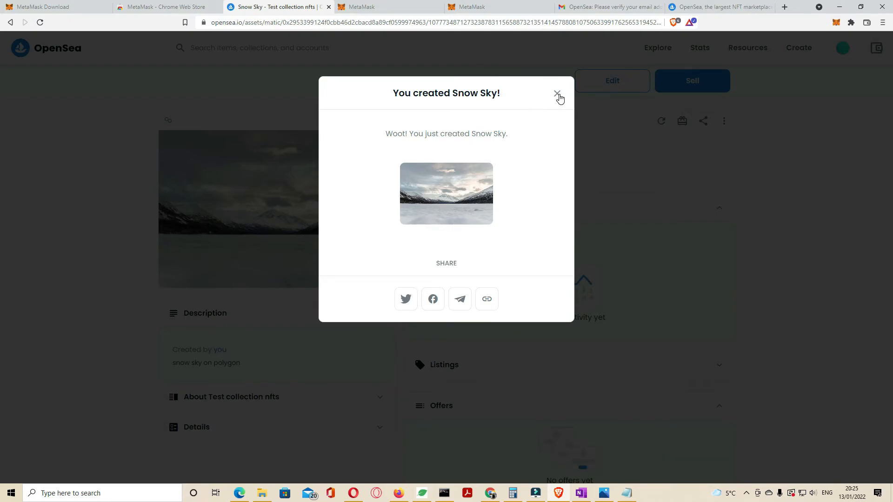
left_click(557, 95)
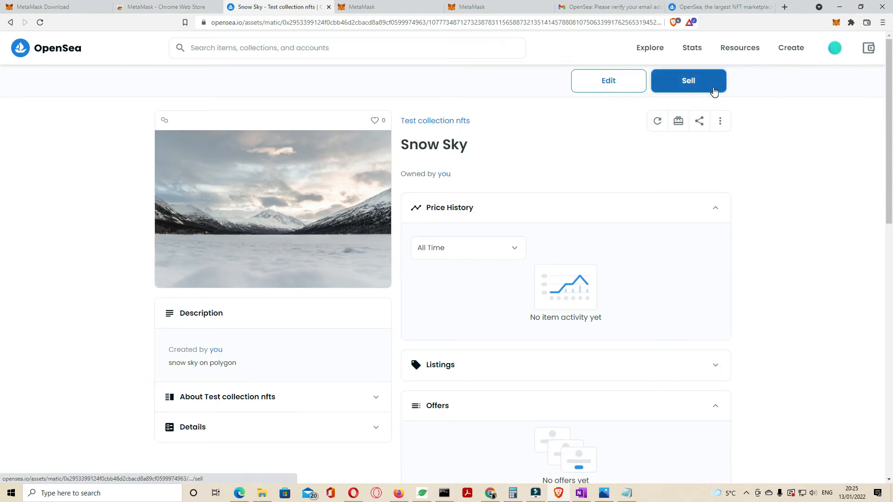
Open the item's sale listing and reconnect the MetaMask wallet.
left_click(714, 92)
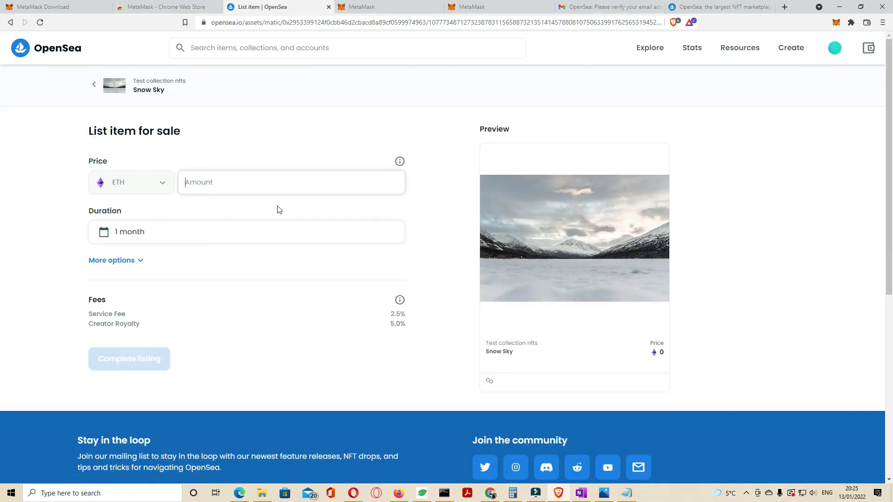
type("0.001")
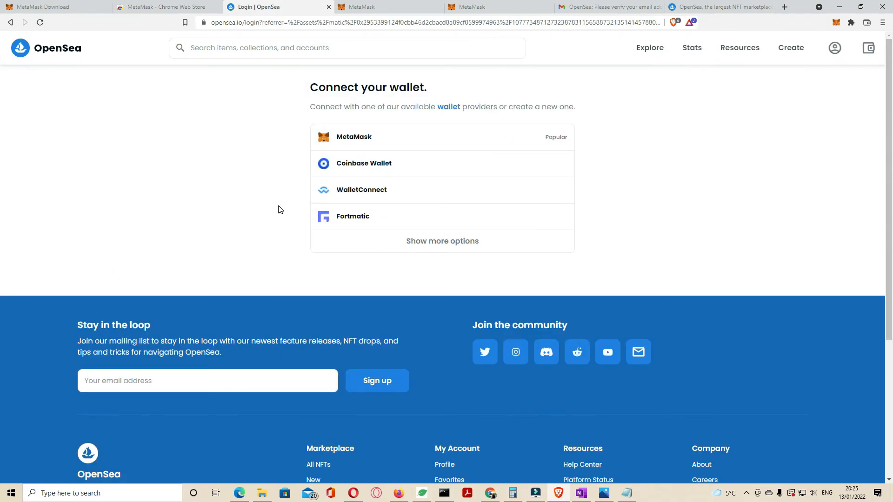
left_click(471, 136)
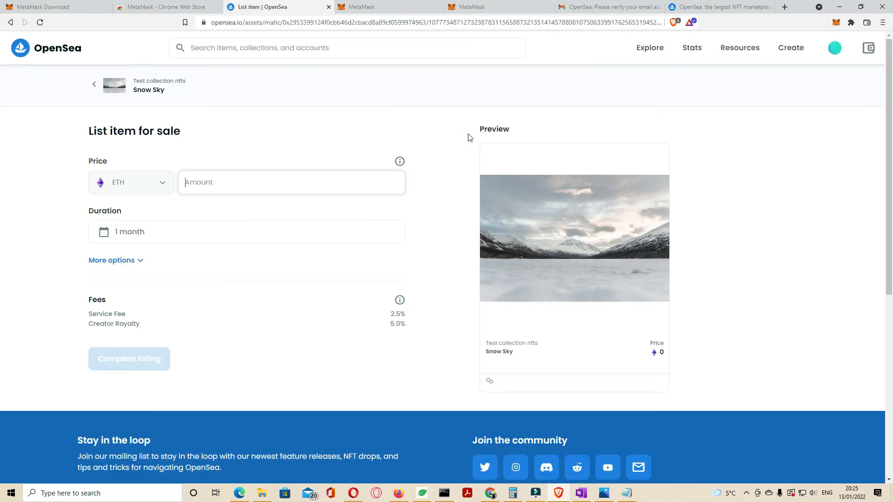
Set the sale price to 0.01 ETH and complete the listing.
type("0.0")
type("1")
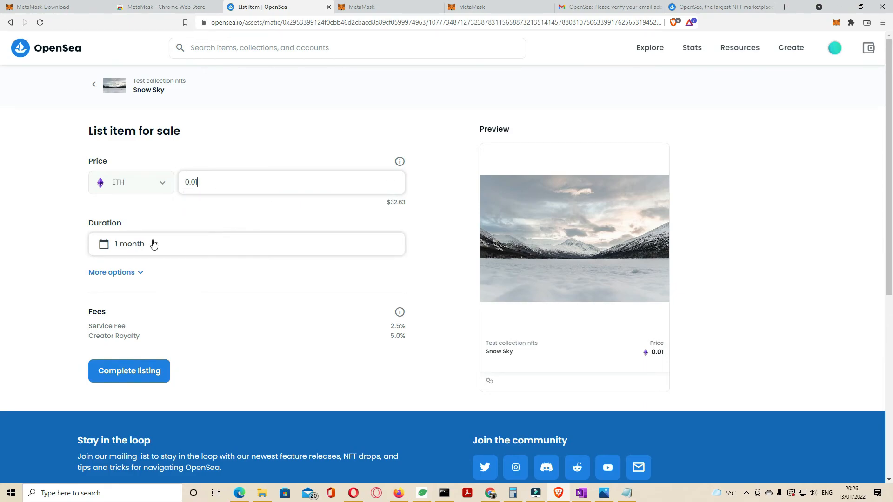
left_click(143, 369)
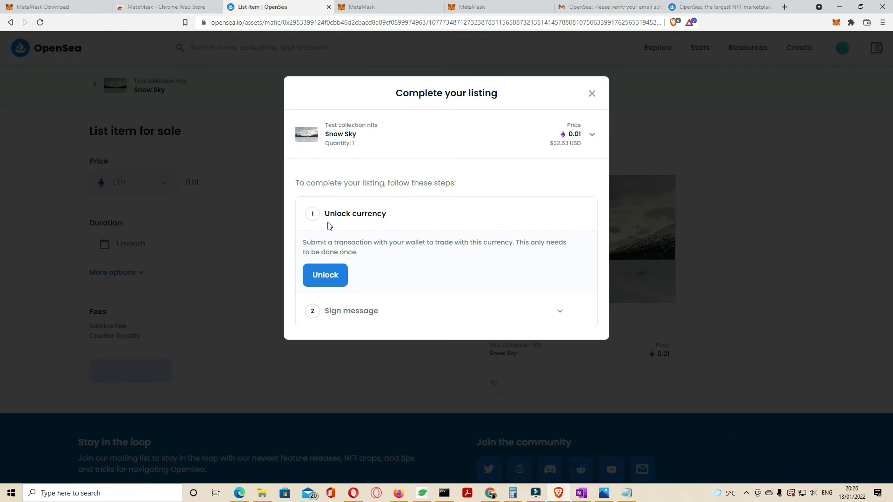
Unlock the currency for trading and confirm the transaction in MetaMask.
left_click(325, 275)
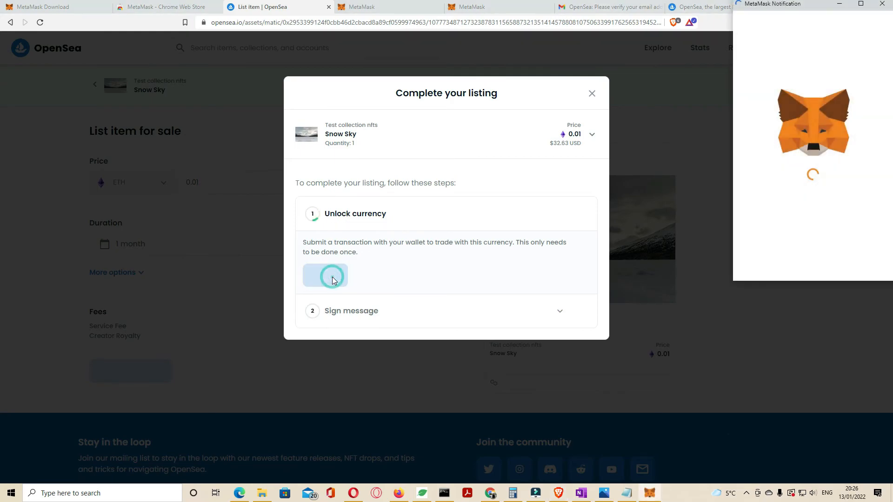
scroll(844, 219, "down", 2)
left_click(844, 263)
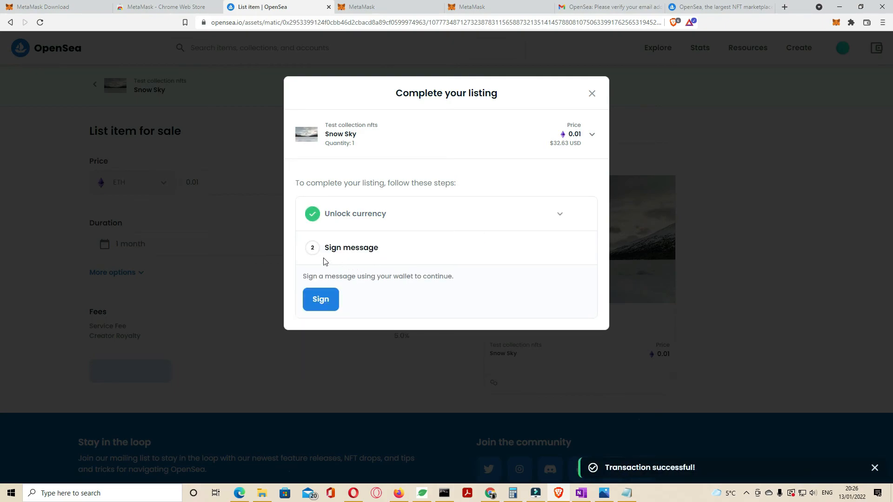
Sign the listing message in MetaMask and open the listed Snow Sky item.
left_click(321, 300)
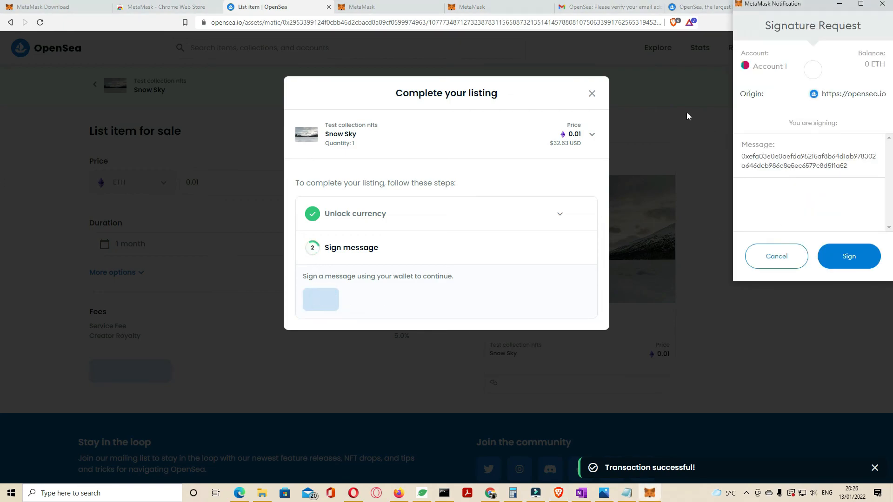
left_click(850, 259)
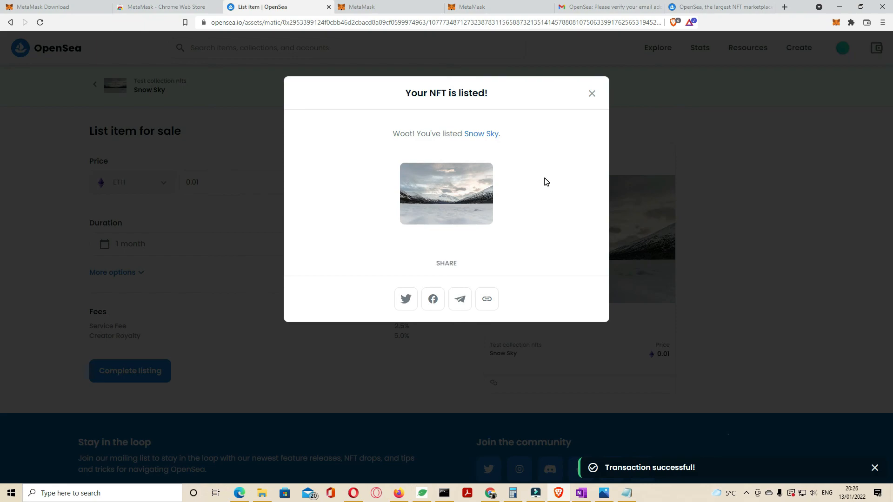
left_click(483, 137)
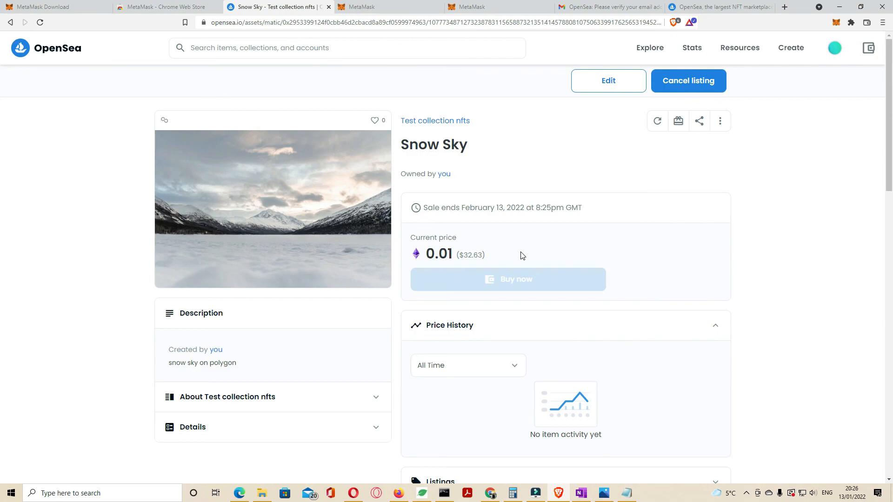
Review the item's activity history and open its collection page.
scroll(359, 285, "down", 2)
scroll(373, 423, "down", 5)
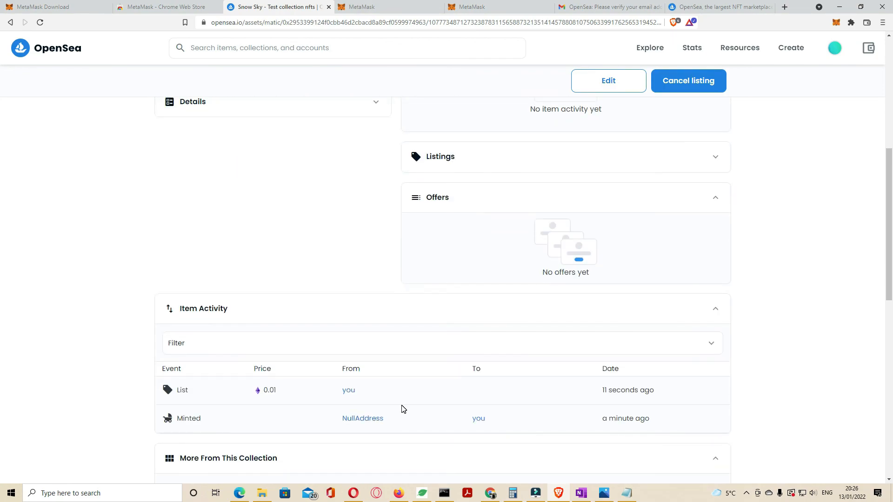
scroll(403, 409, "down", 2)
scroll(453, 339, "up", 9)
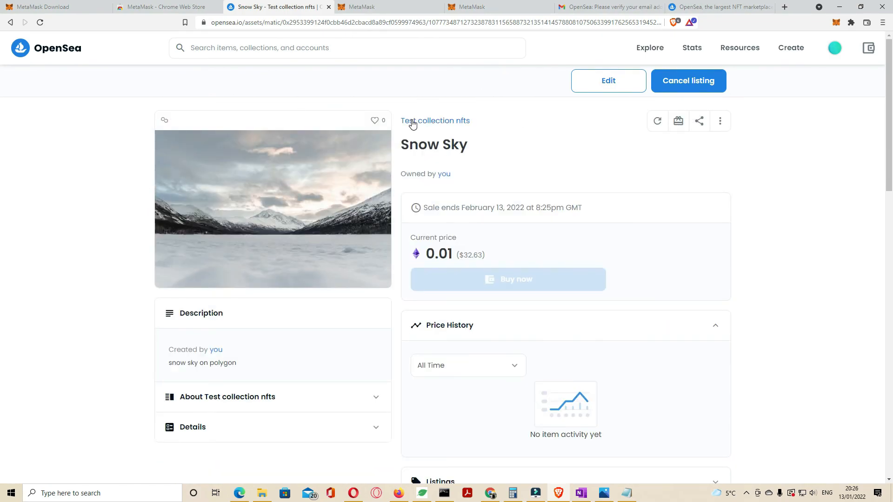
left_click(423, 122)
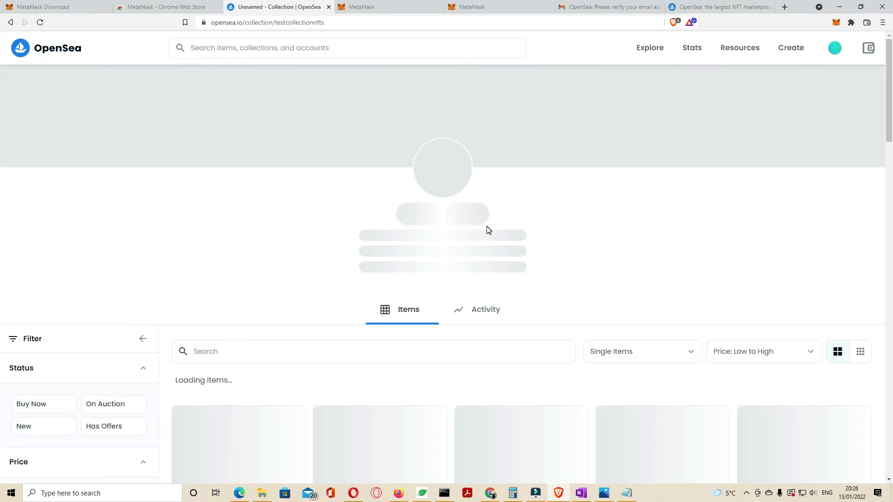